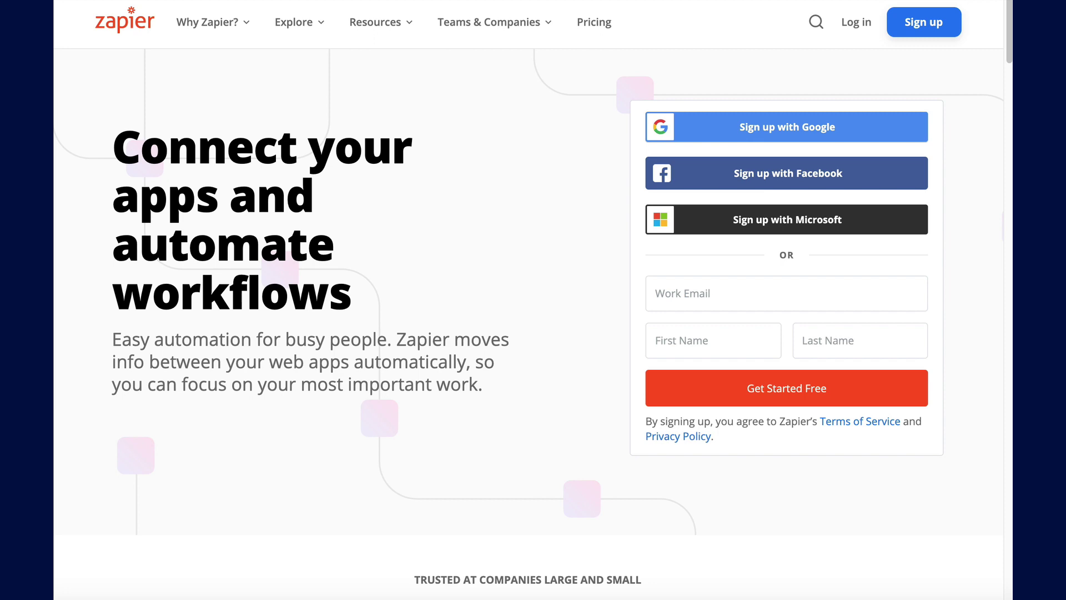
Open Popular ways to use Zapier from the Explore menu and load more workflow ideas.
click(310, 24)
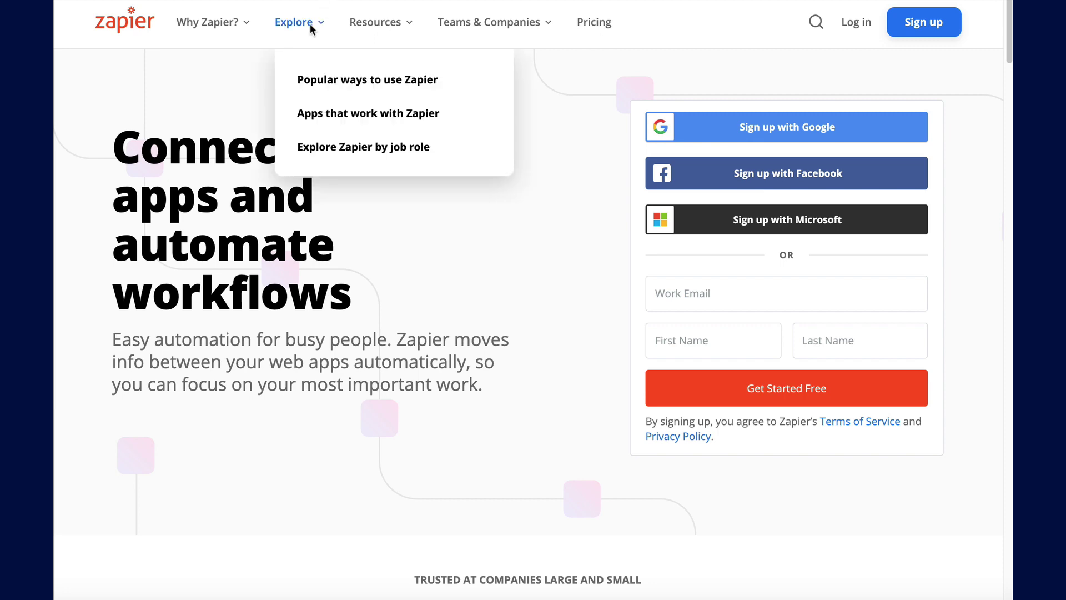
click(314, 80)
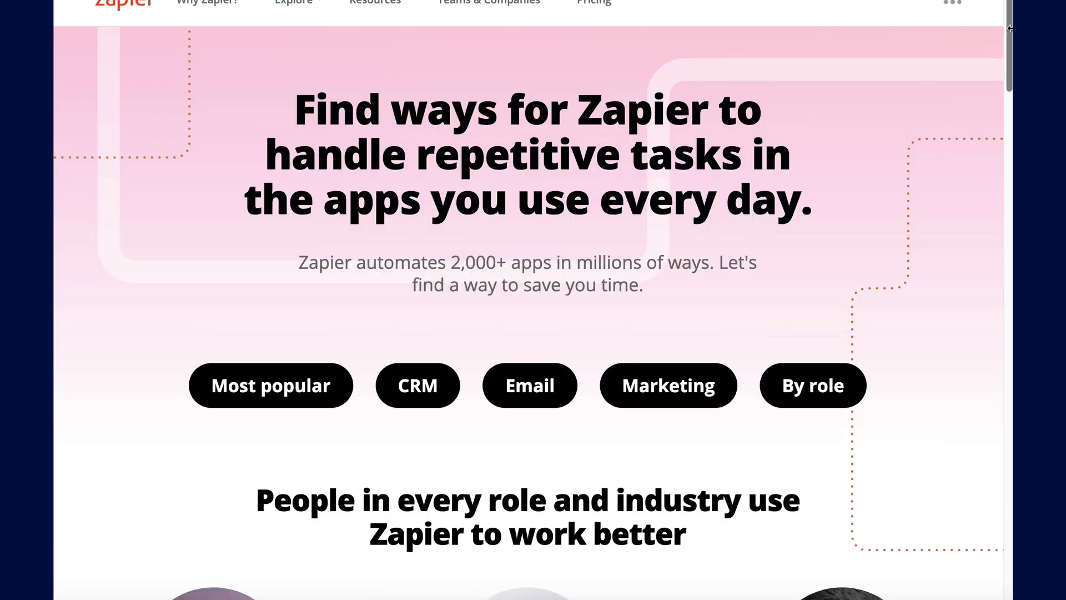
scroll(1009, 29, down, 7)
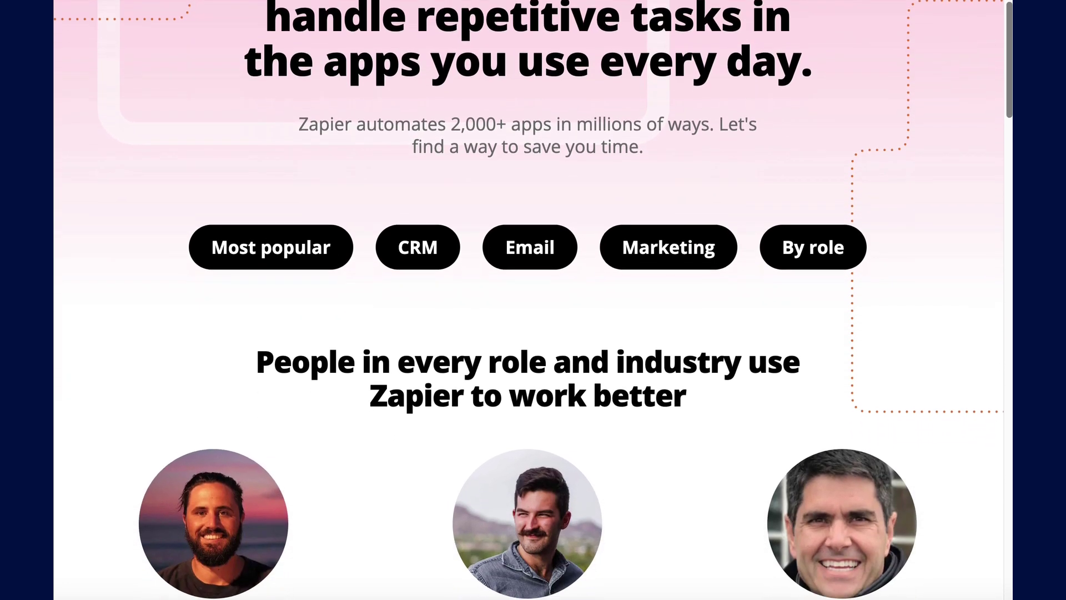
scroll(533, 300, down, 6)
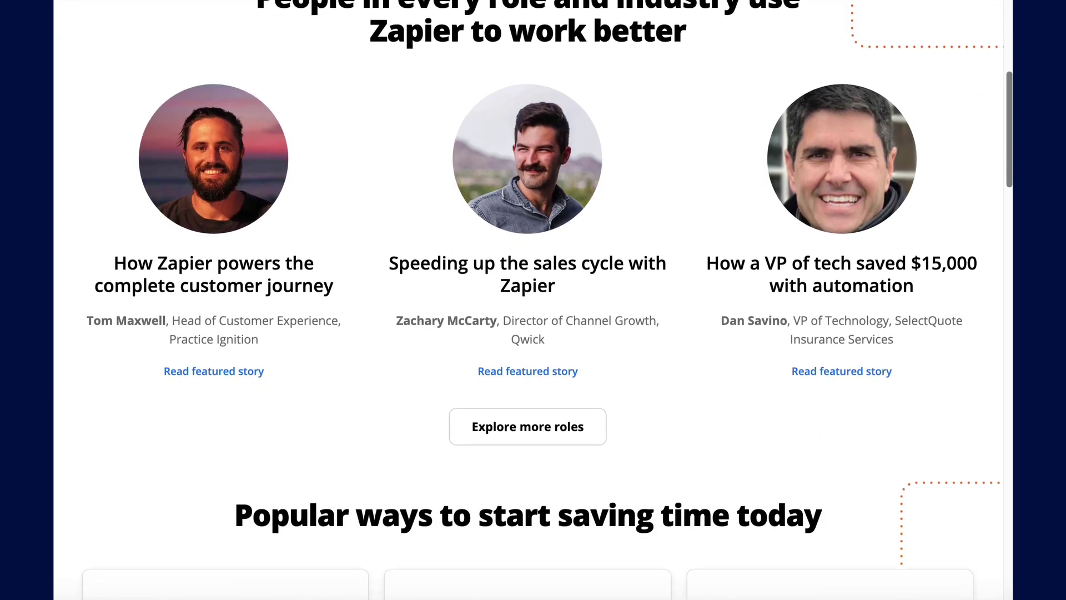
scroll(533, 300, down, 5)
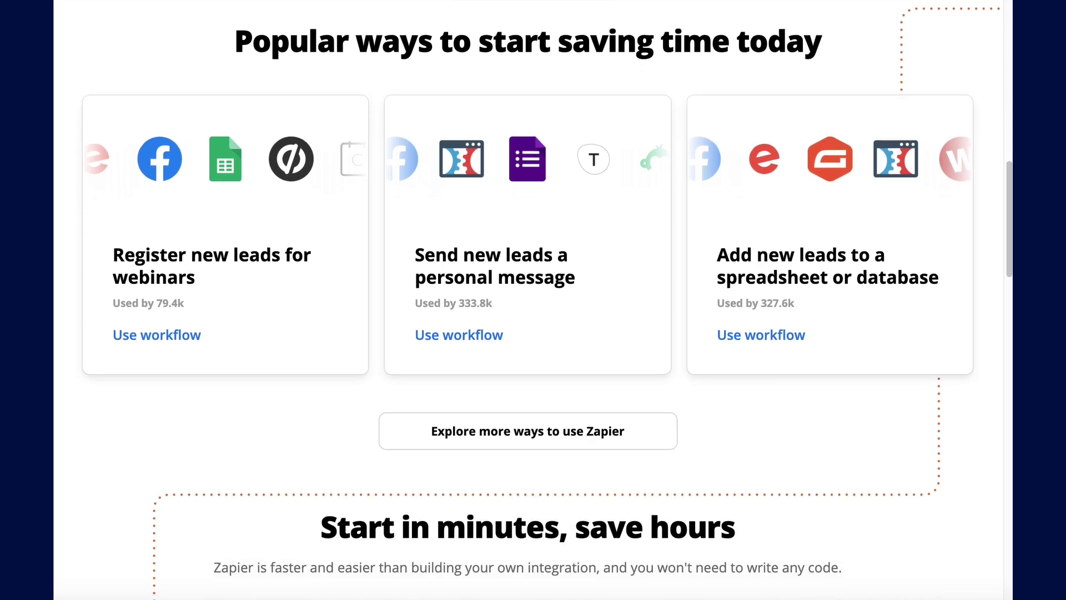
click(625, 431)
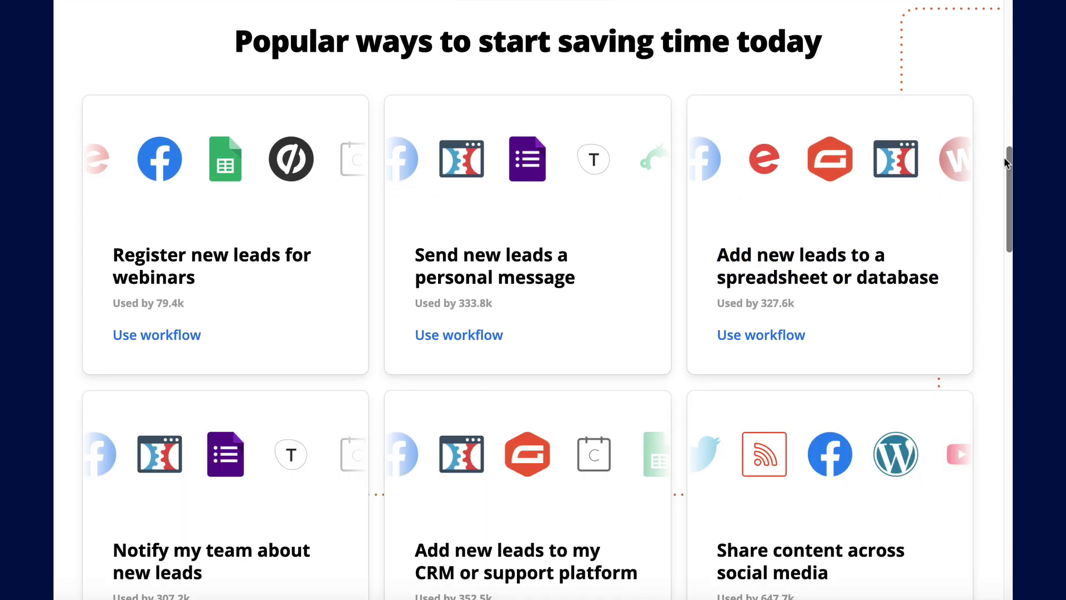
drag(1010, 164, 999, 443)
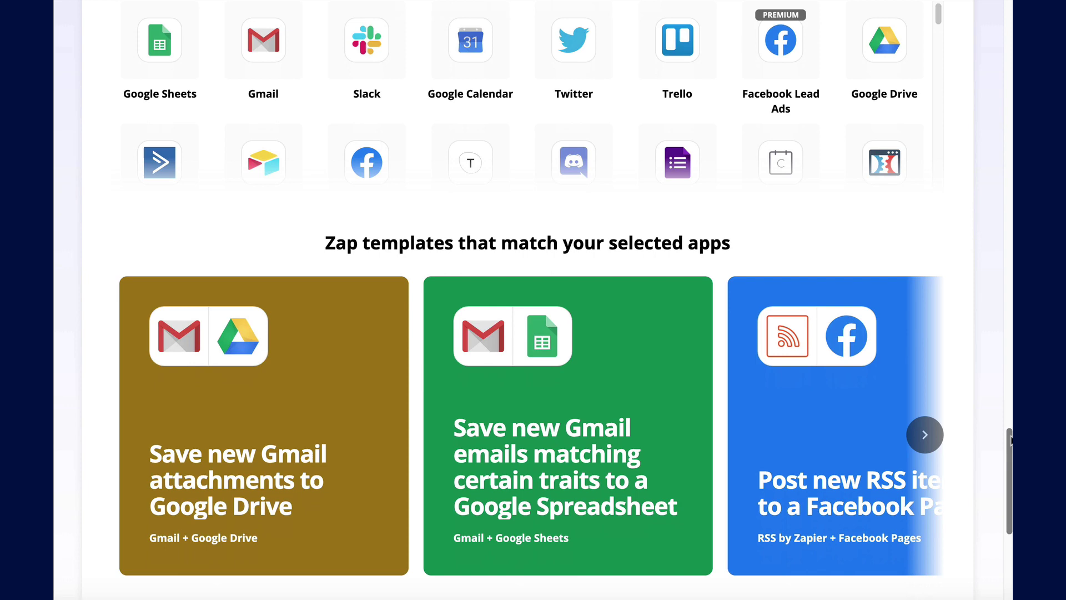
Advance the suggested Zap template carousel seven times, then scroll back to the top of the dashboard.
click(910, 434)
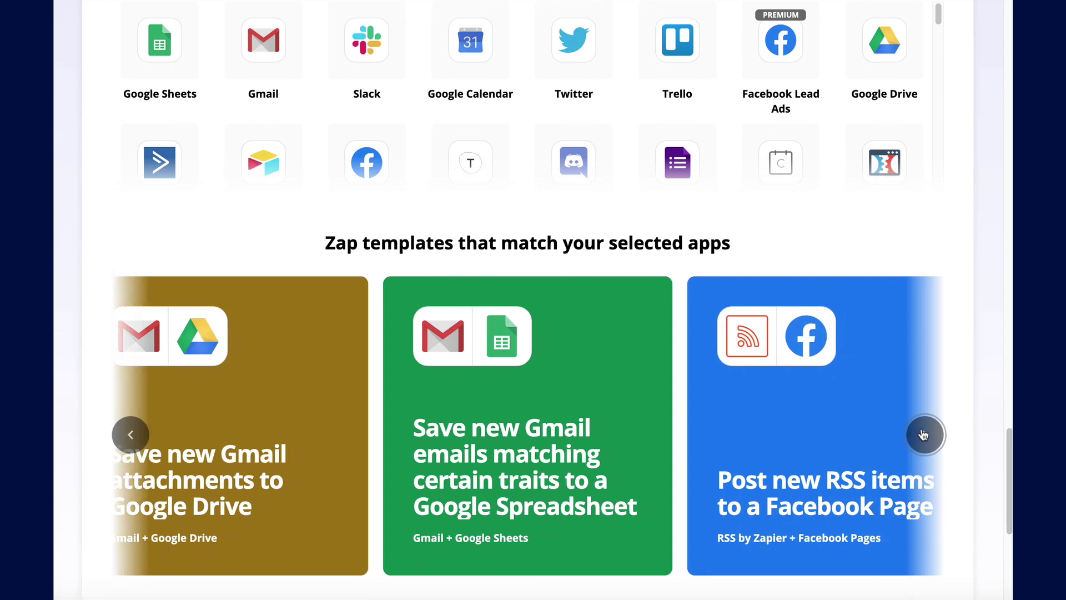
click(924, 434)
click(926, 435)
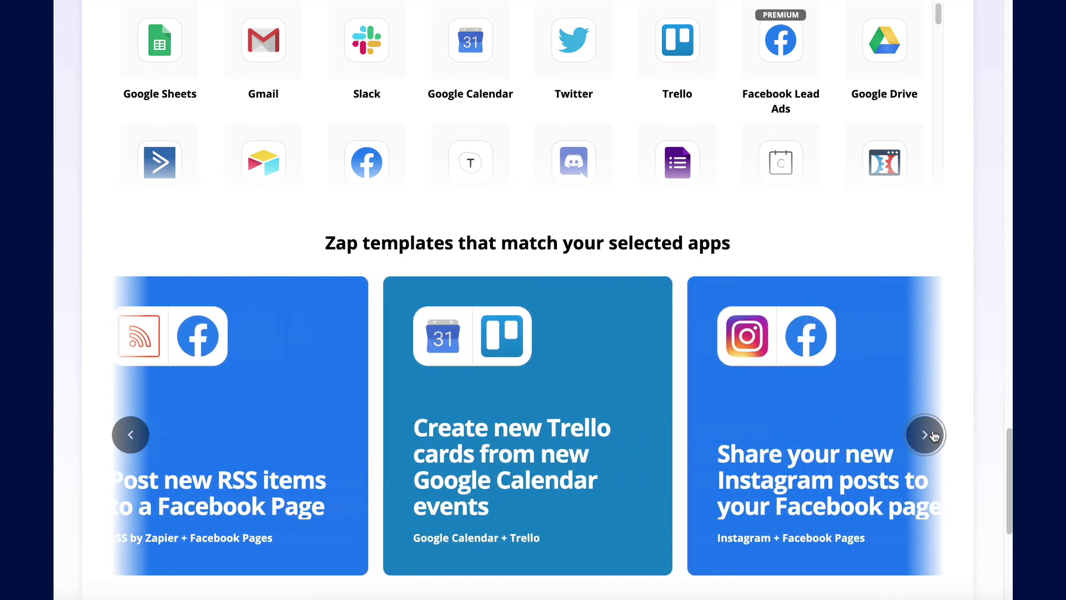
click(931, 435)
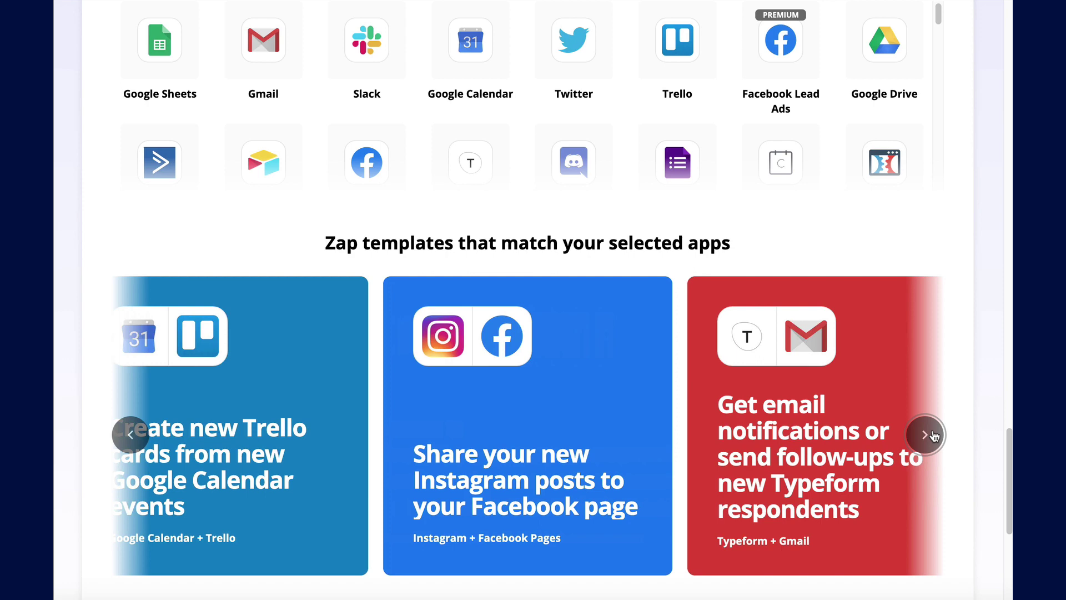
click(932, 435)
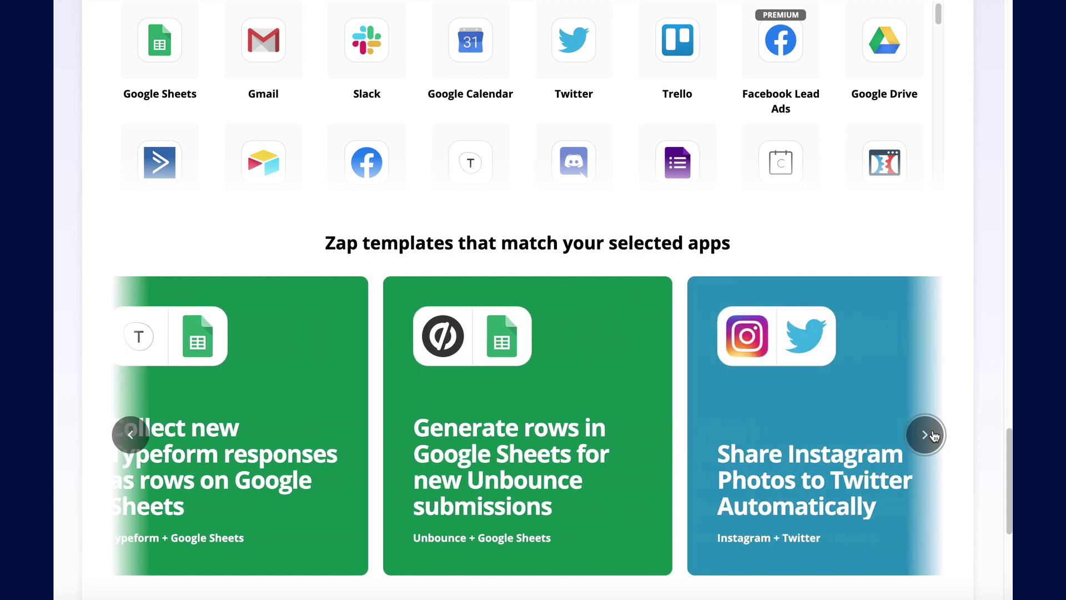
click(933, 435)
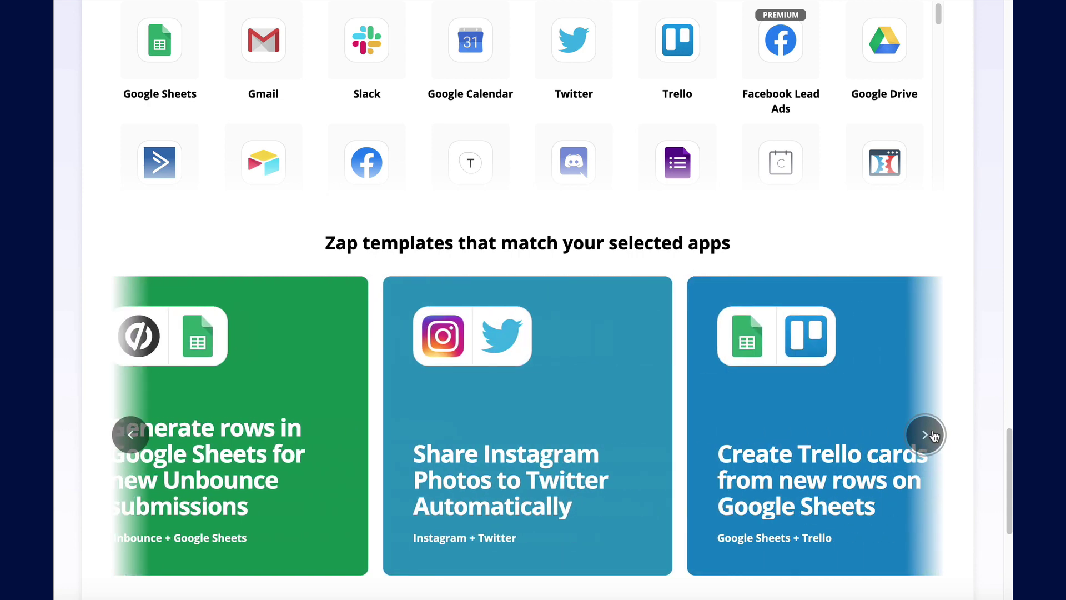
click(933, 435)
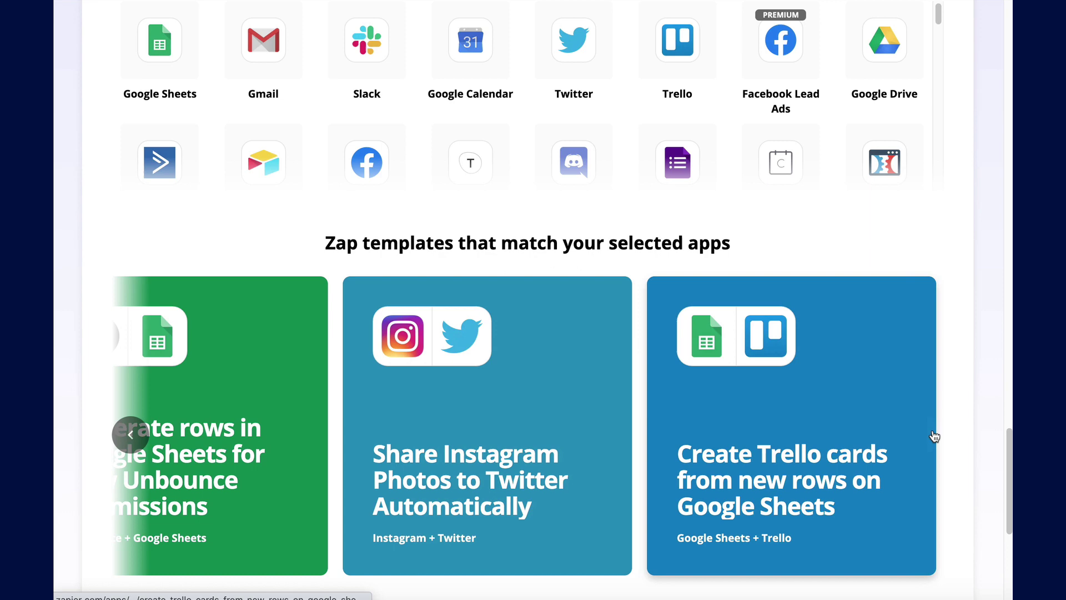
scroll(920, 176, up, 2)
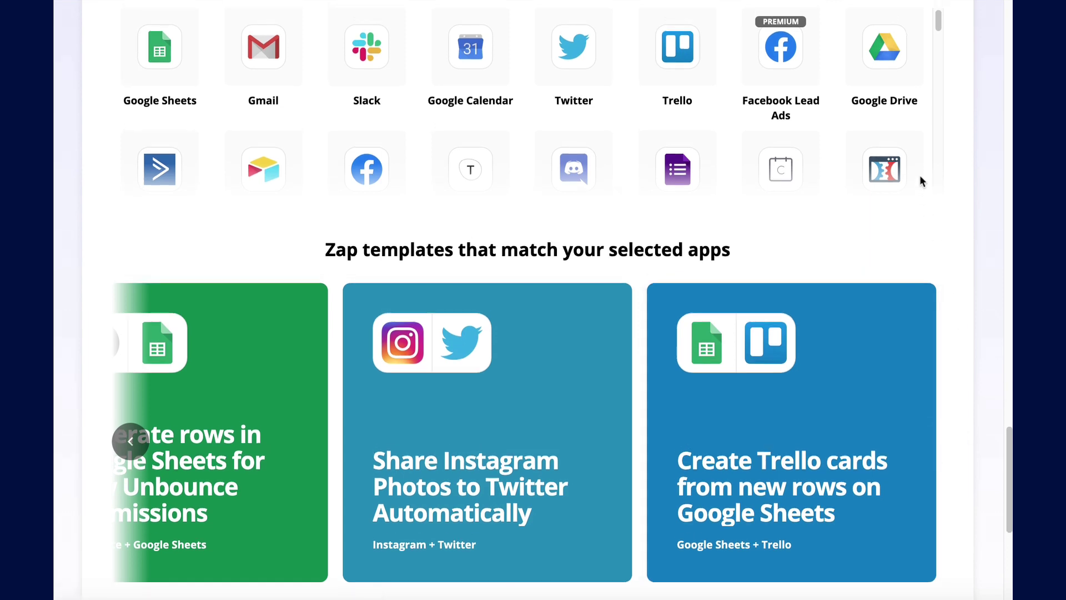
mouse_move(939, 101)
mouse_down()
mouse_move(945, 191)
mouse_move(933, 92)
mouse_up()
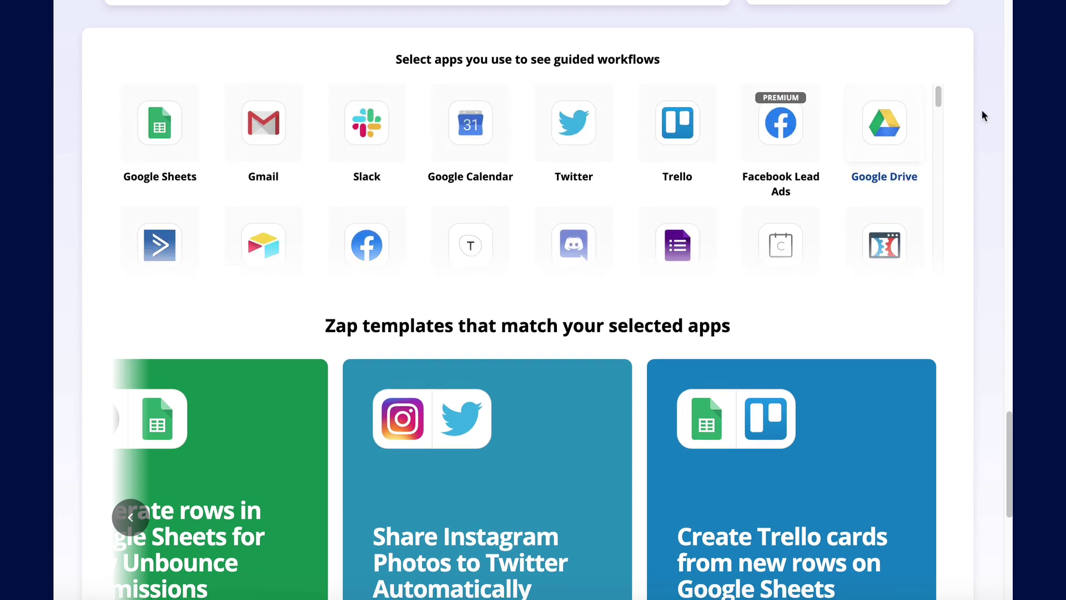
scroll(984, 109, up, 2)
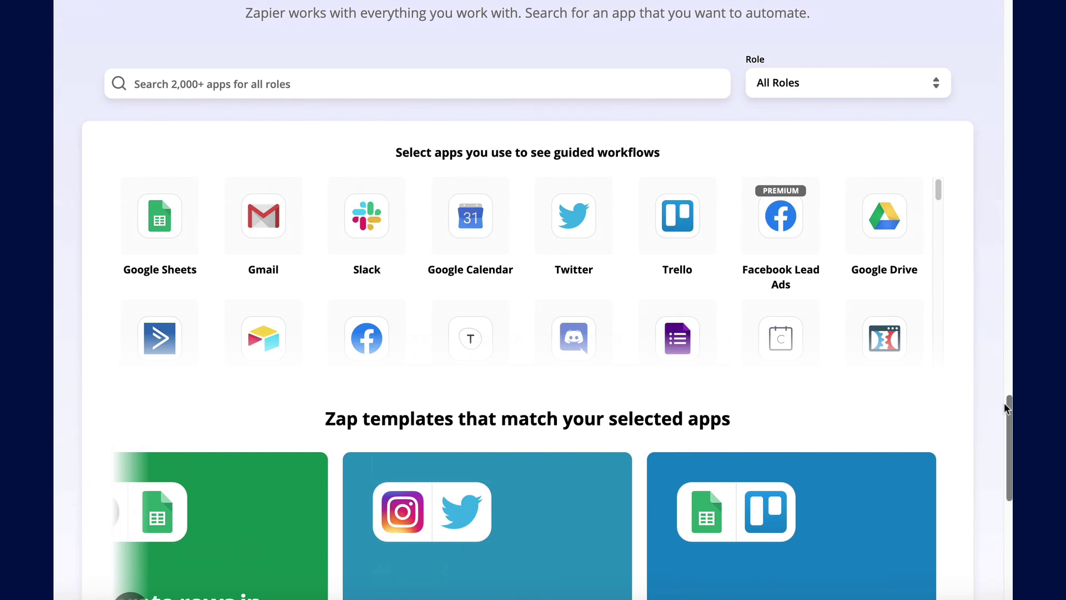
drag(1005, 403, 991, 197)
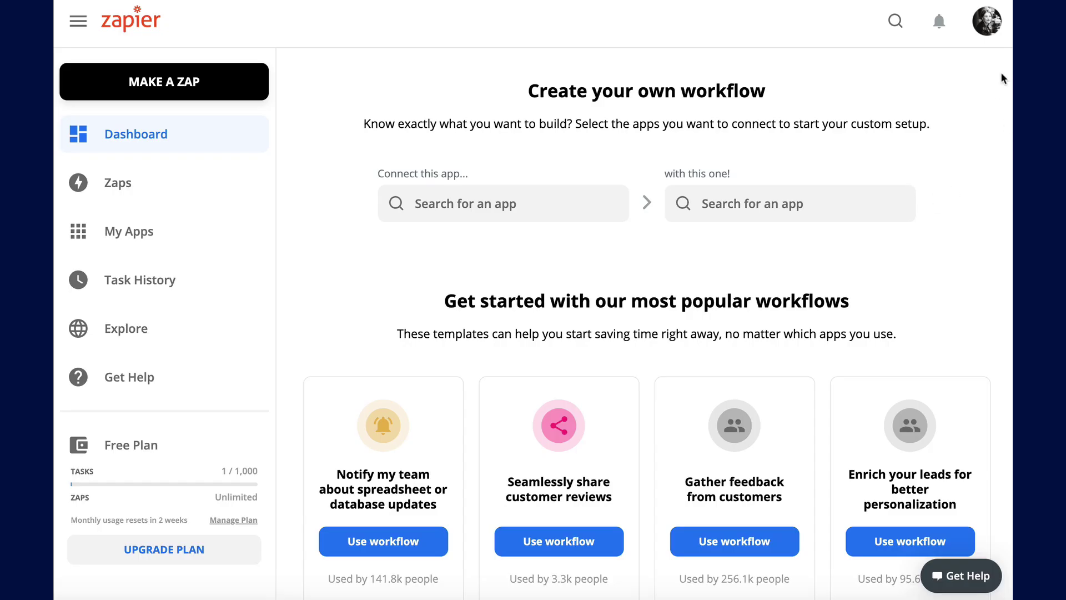
Open the Zaps list and scroll through the existing Zaps.
scroll(965, 221, down, 2)
scroll(964, 219, up, 2)
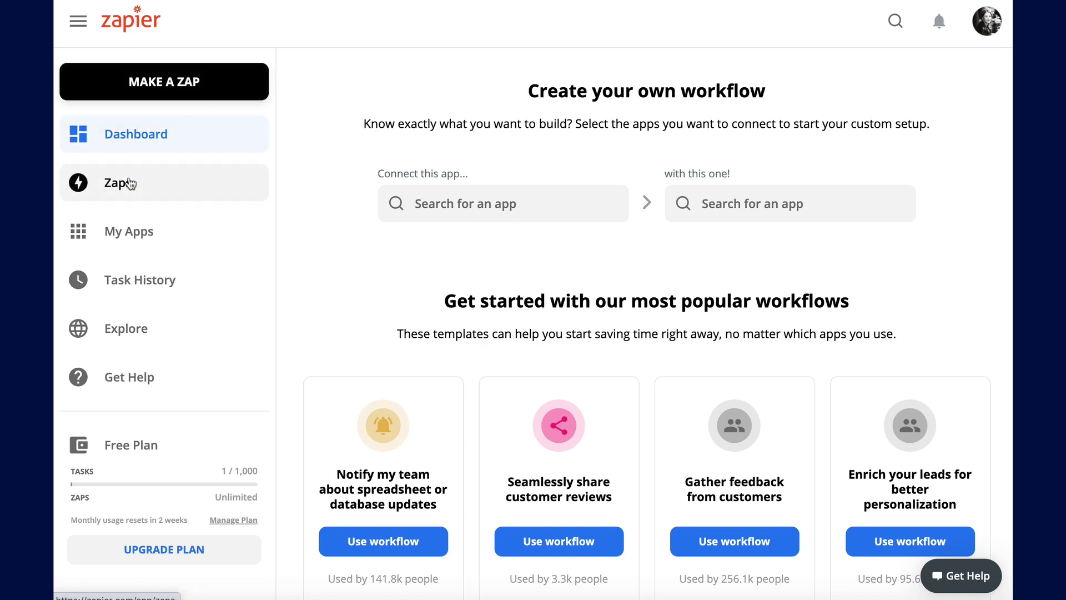
click(122, 183)
scroll(956, 167, down, 2)
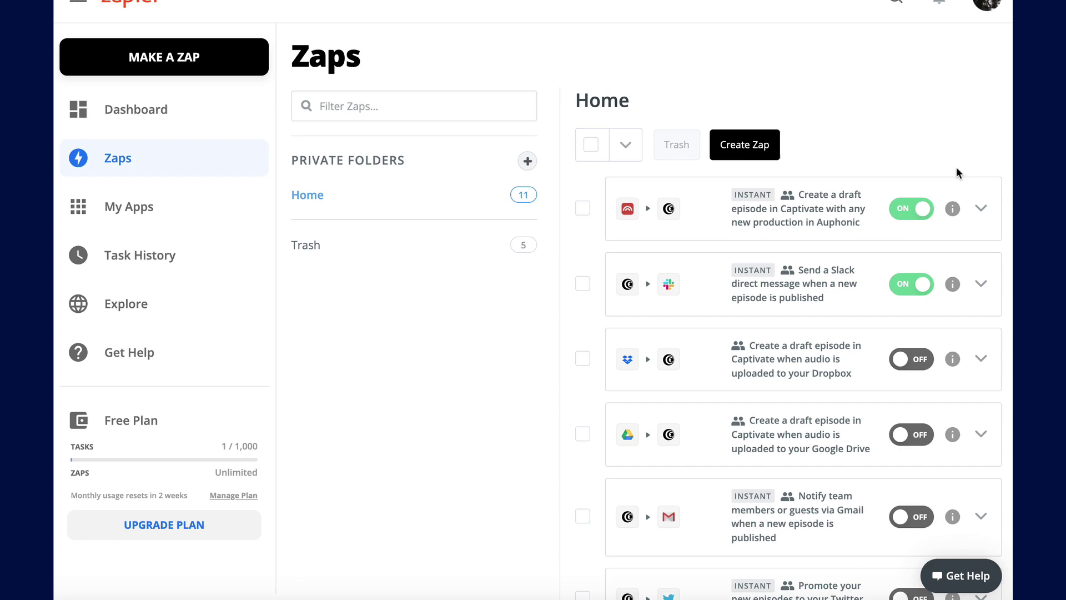
scroll(958, 179, down, 3)
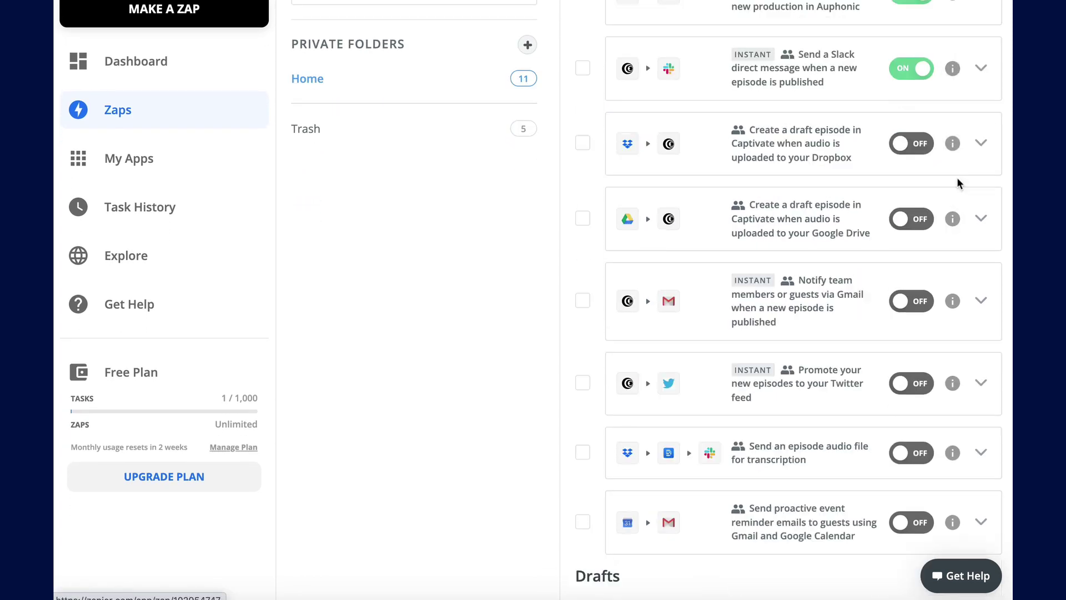
scroll(864, 238, up, 5)
Open the My Apps page of connected apps and scroll through it.
click(190, 218)
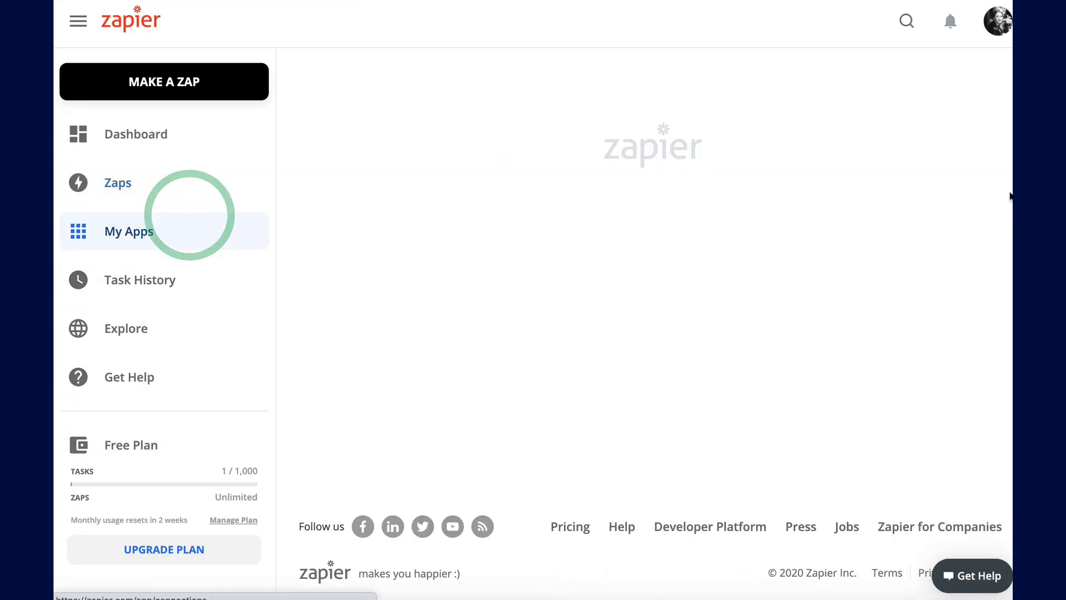
scroll(888, 201, down, 2)
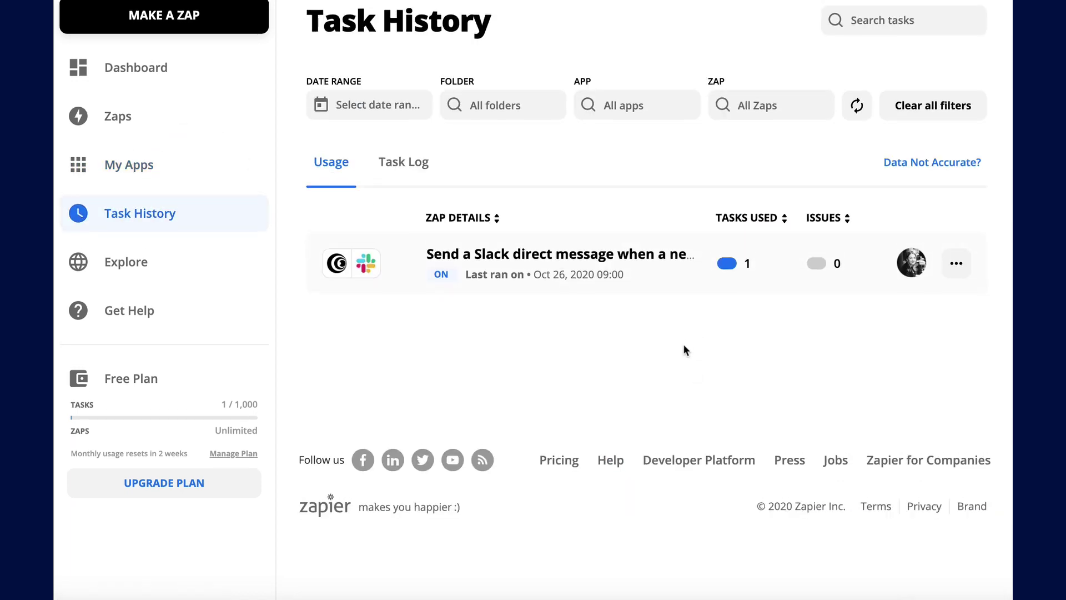
scroll(683, 344, up, 1)
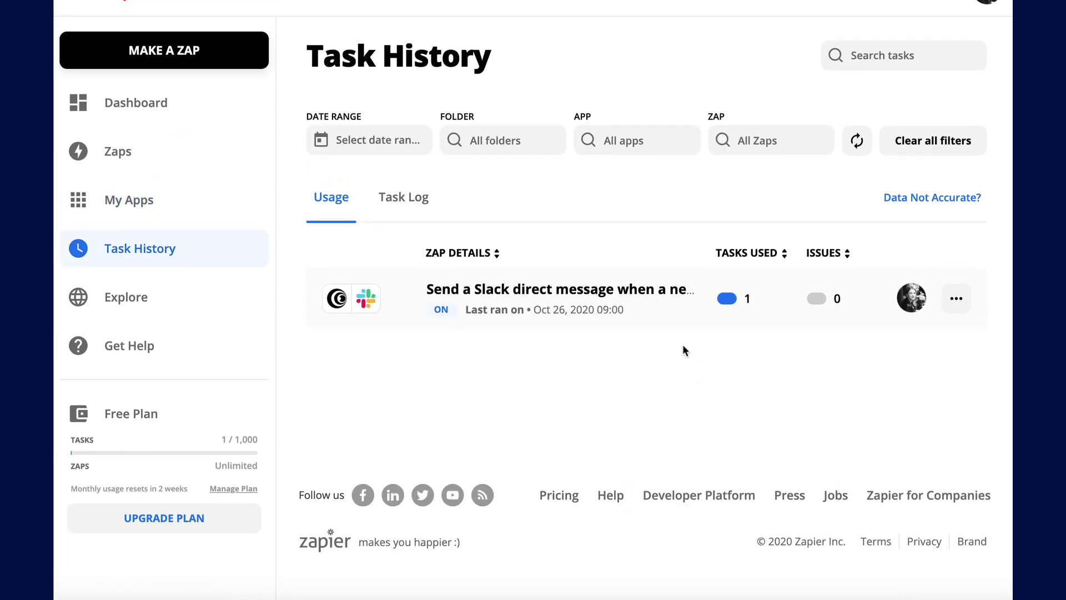
Go back to the workflow ideas page and scroll through its content.
click(146, 300)
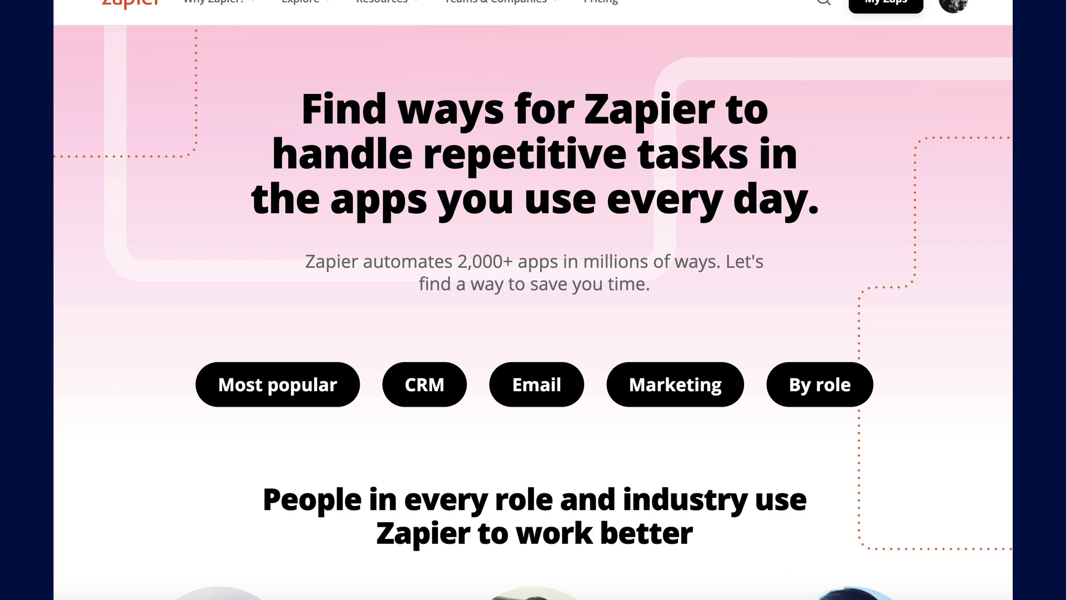
scroll(1008, 219, down, 10)
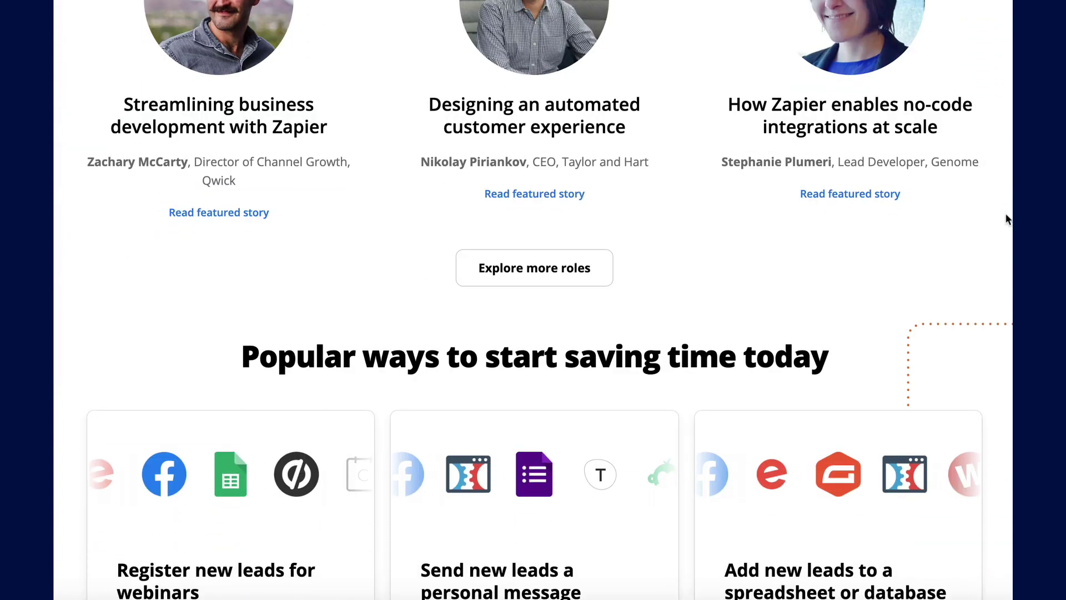
scroll(1008, 219, down, 5)
scroll(1008, 219, up, 1)
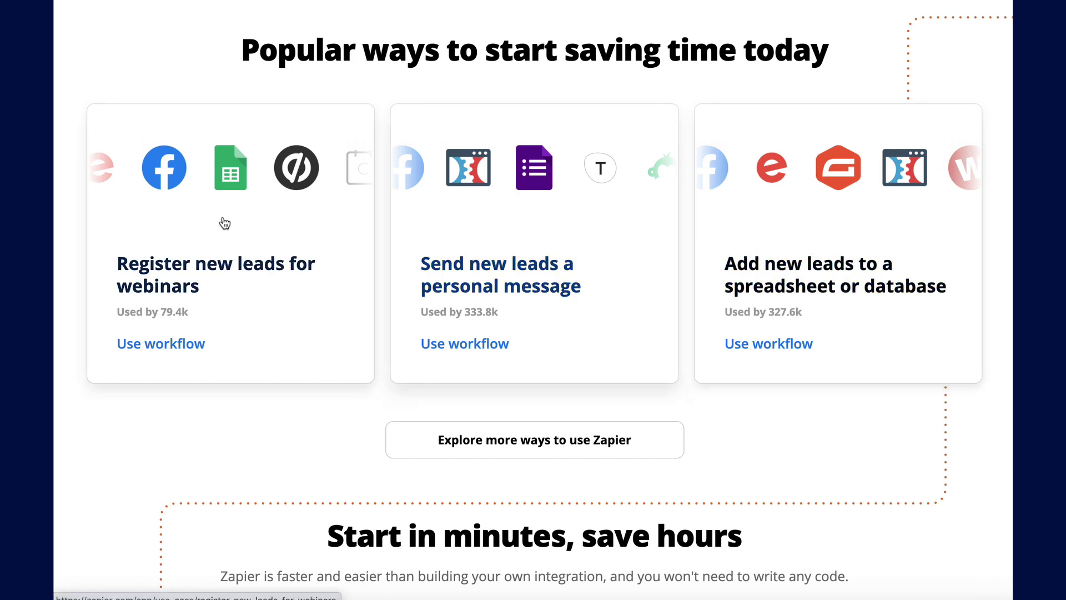
scroll(1011, 215, down, 11)
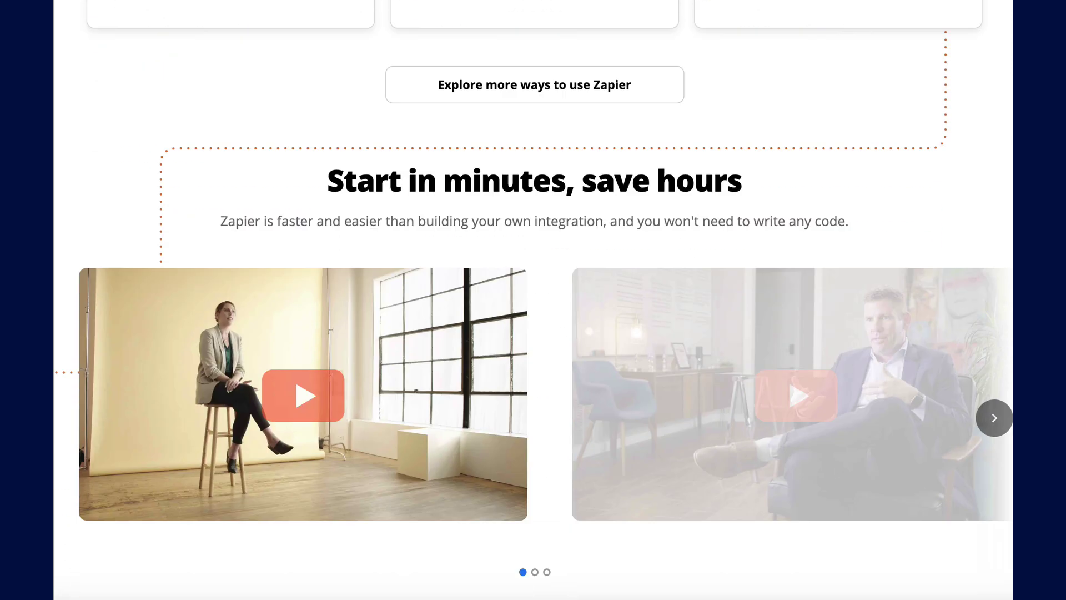
scroll(534, 300, down, 9)
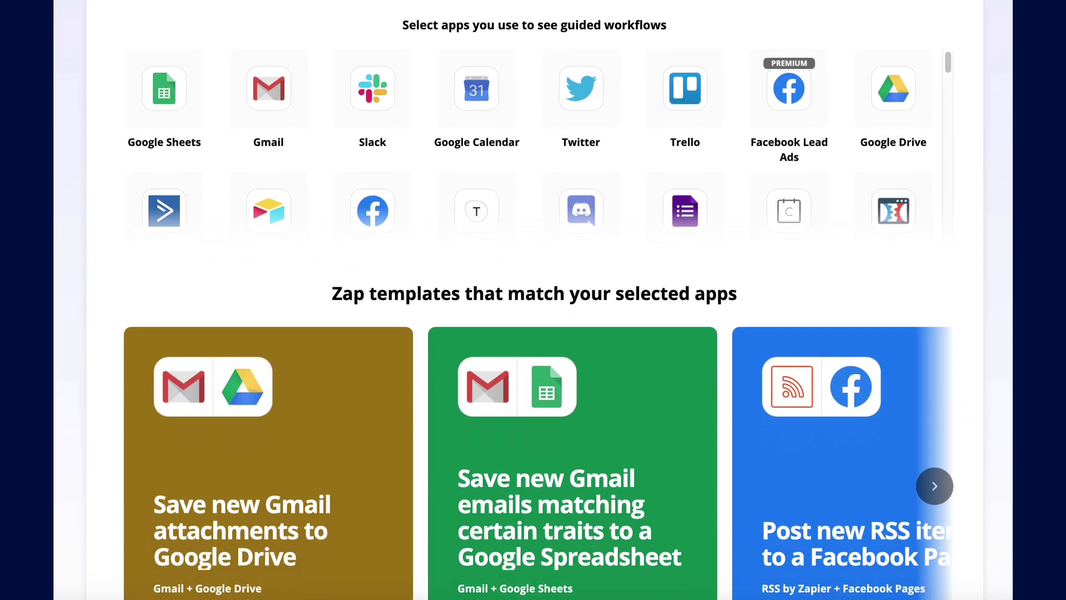
scroll(535, 300, up, 1)
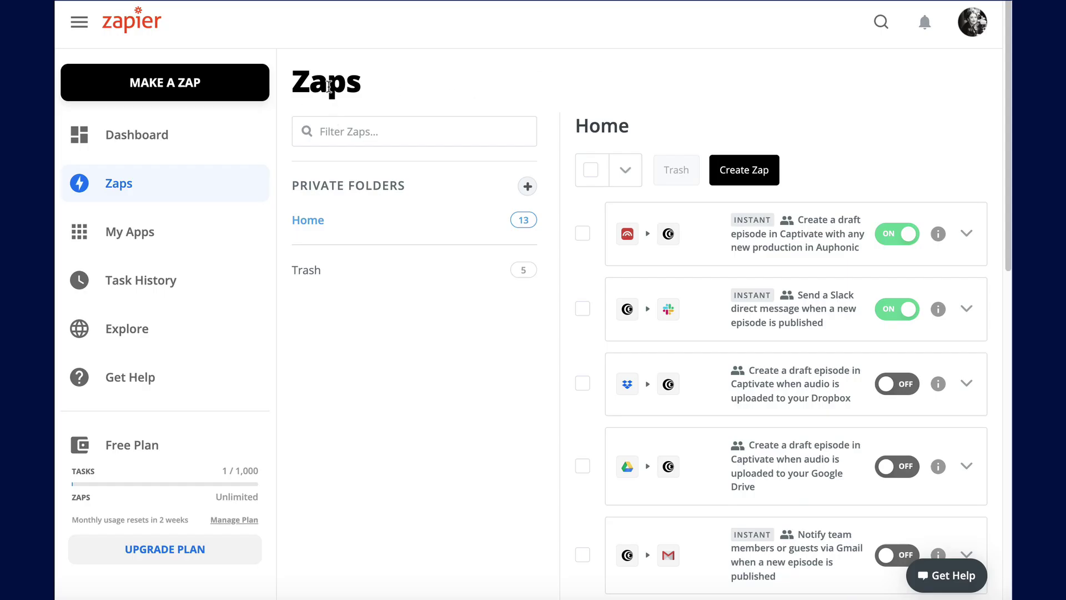
Start a new untitled Zap with the Create Zap button on the Zaps page.
click(729, 185)
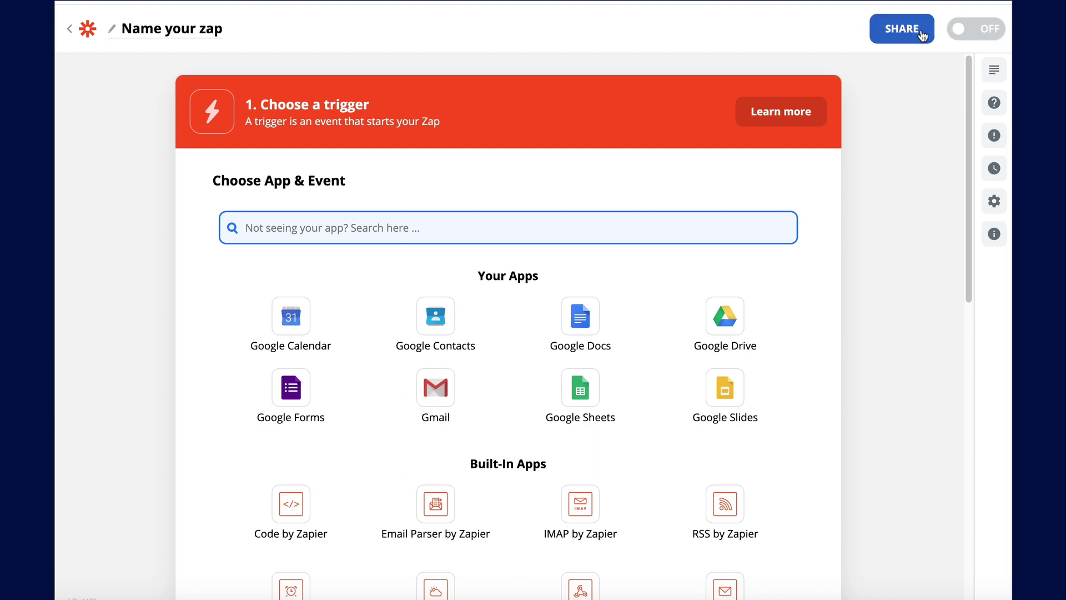
click(993, 78)
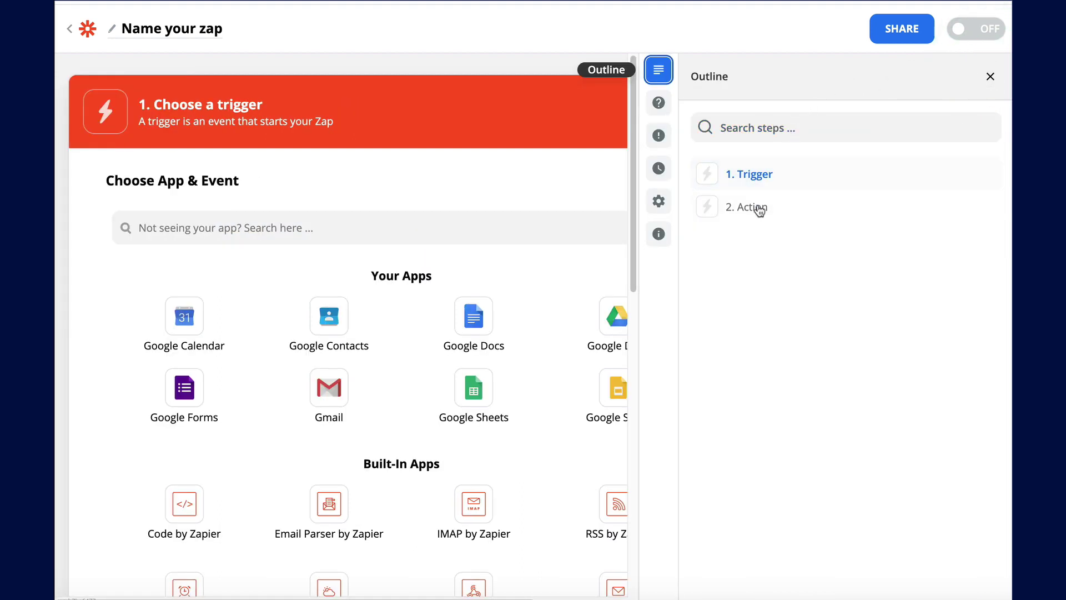
click(722, 174)
click(660, 103)
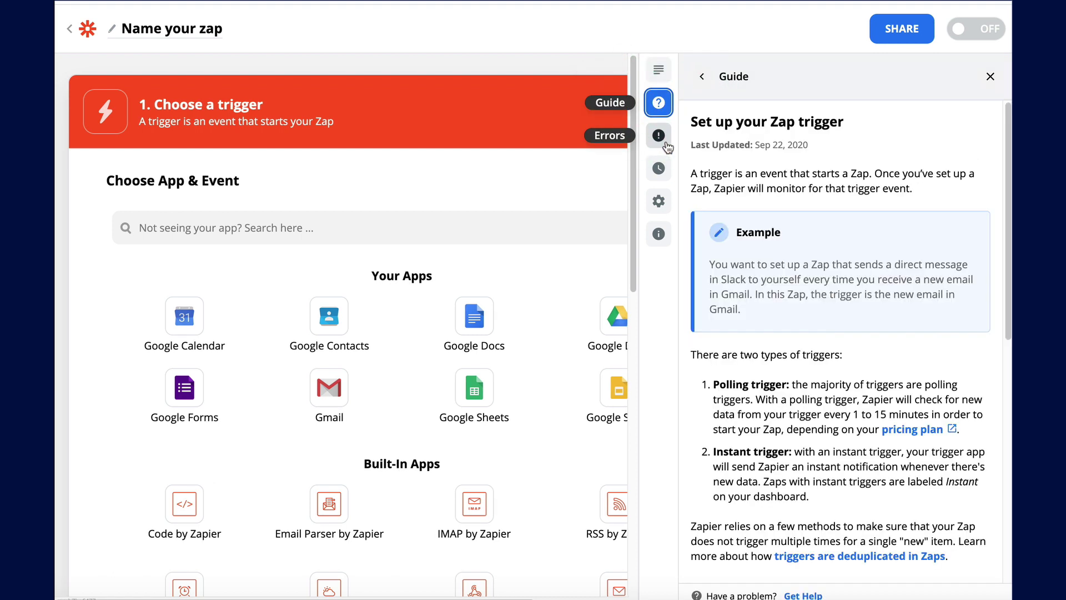
click(665, 143)
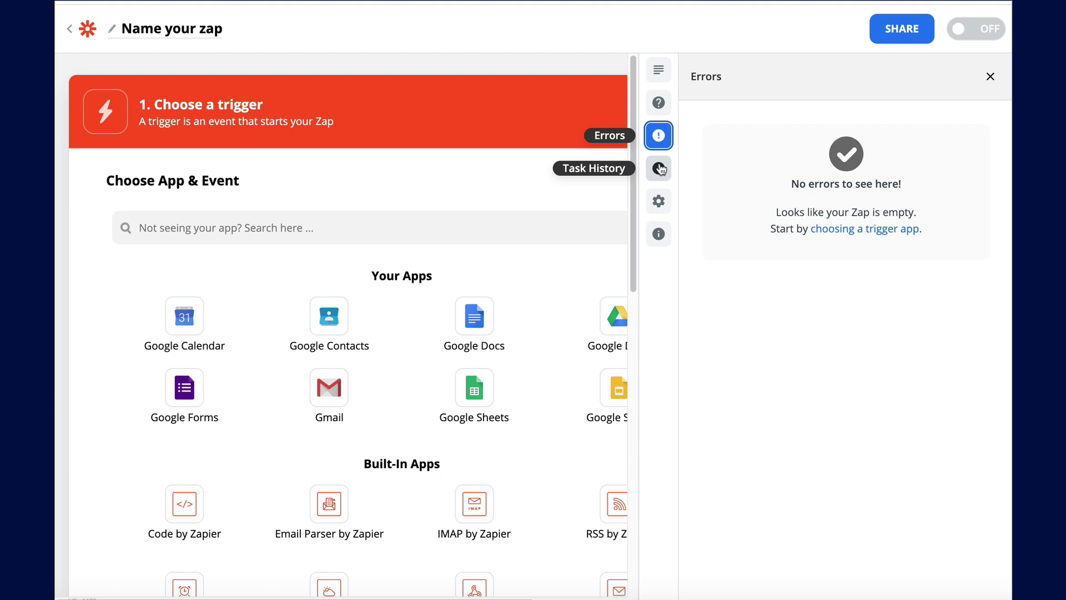
click(658, 201)
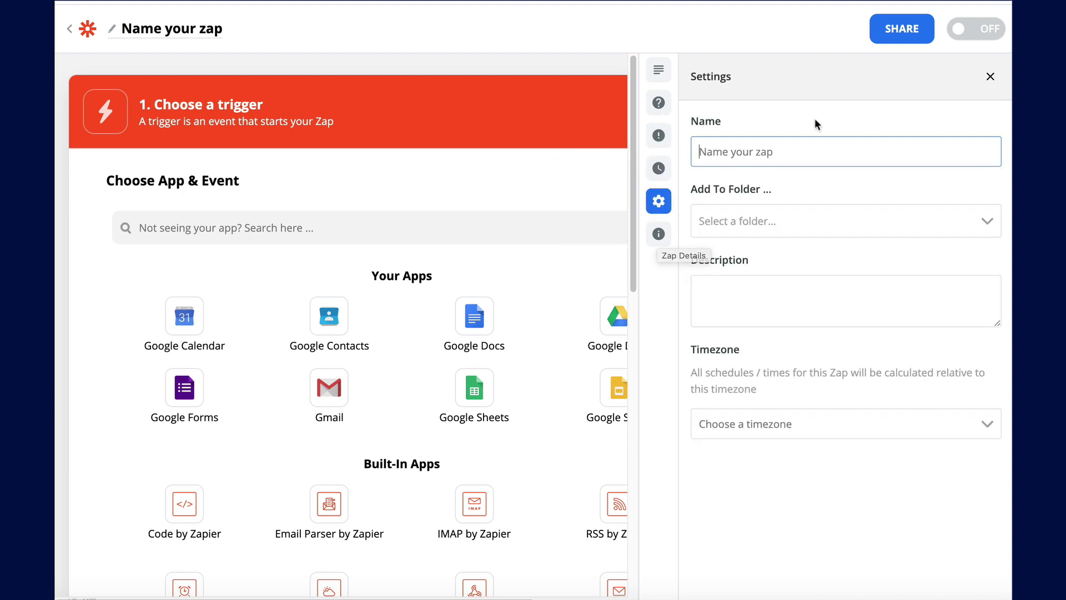
click(797, 142)
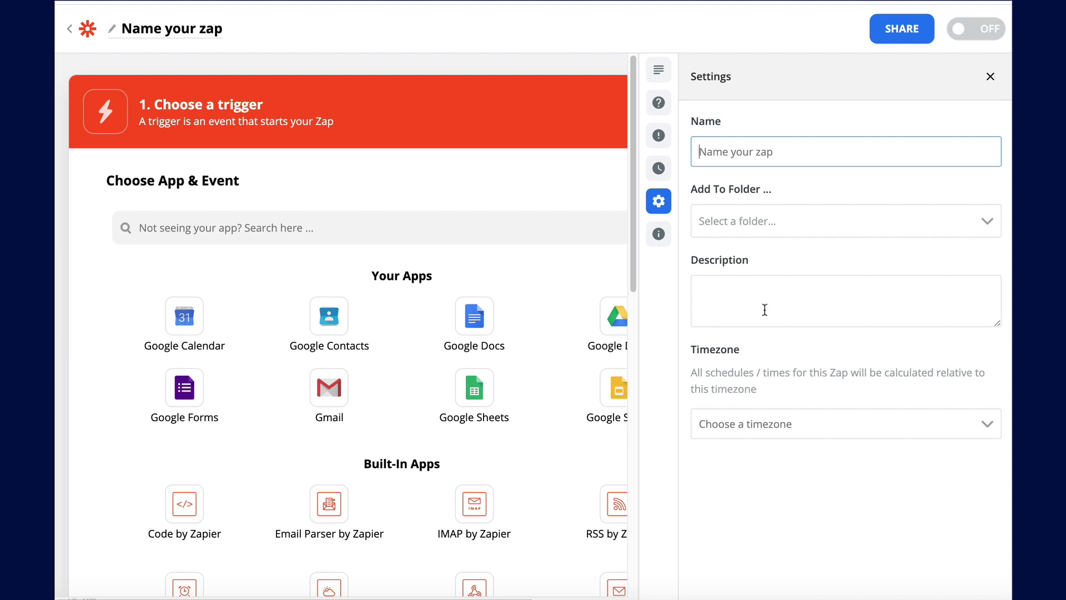
click(832, 342)
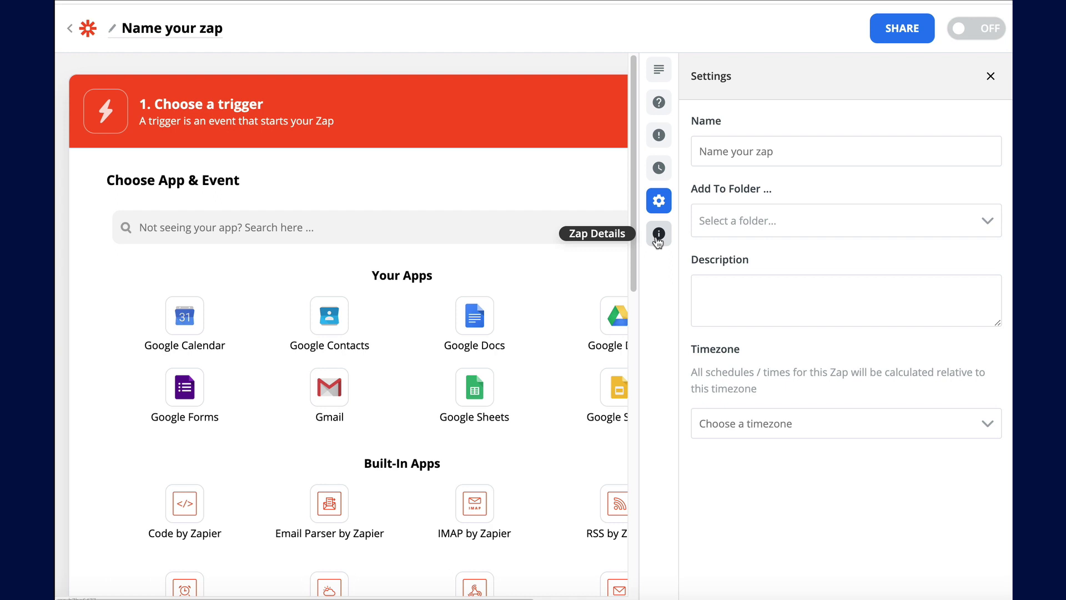
click(991, 76)
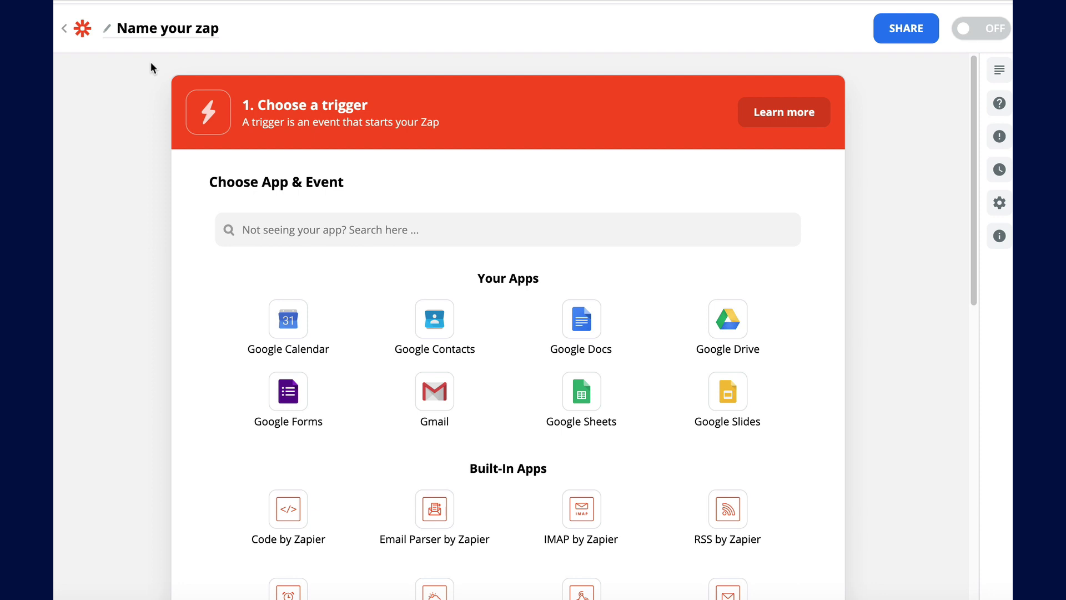
Rename the Zap to 'Send a Slack message whenever a new episode is scheduled in Captivate'.
click(179, 35)
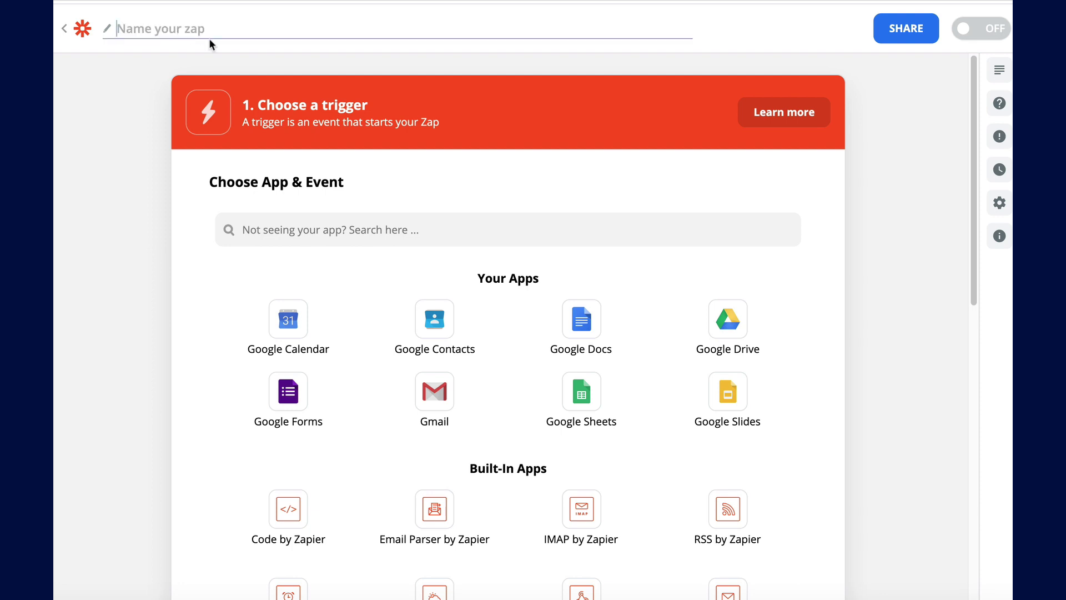
text(Send a Slack message whenever a new episode is scheduled in Captivate)
click(845, 104)
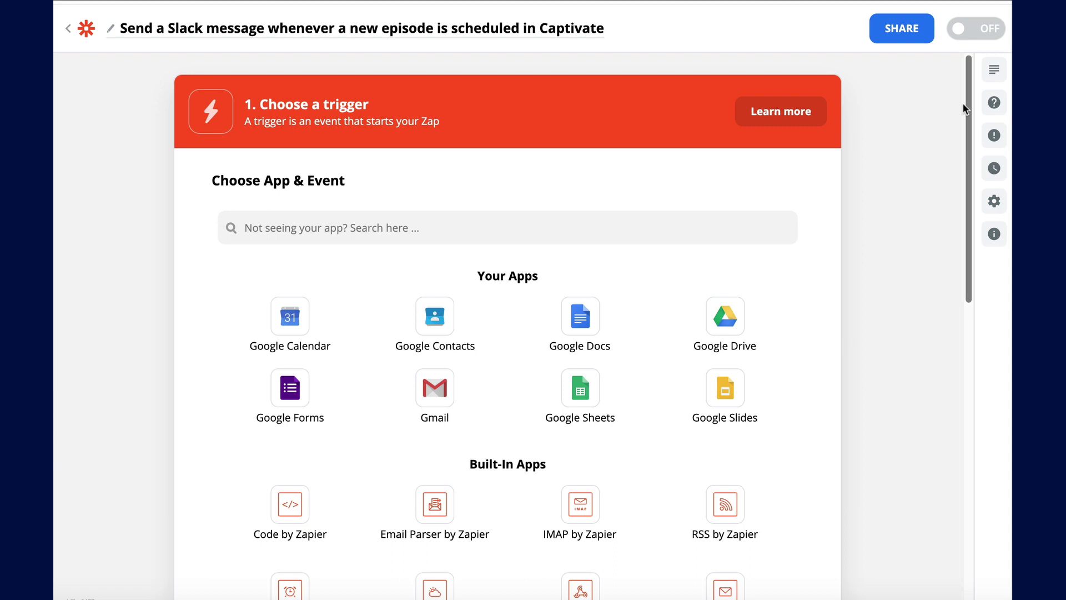
Set the trigger to Captivate's On Change of Episode Status event and continue.
click(435, 219)
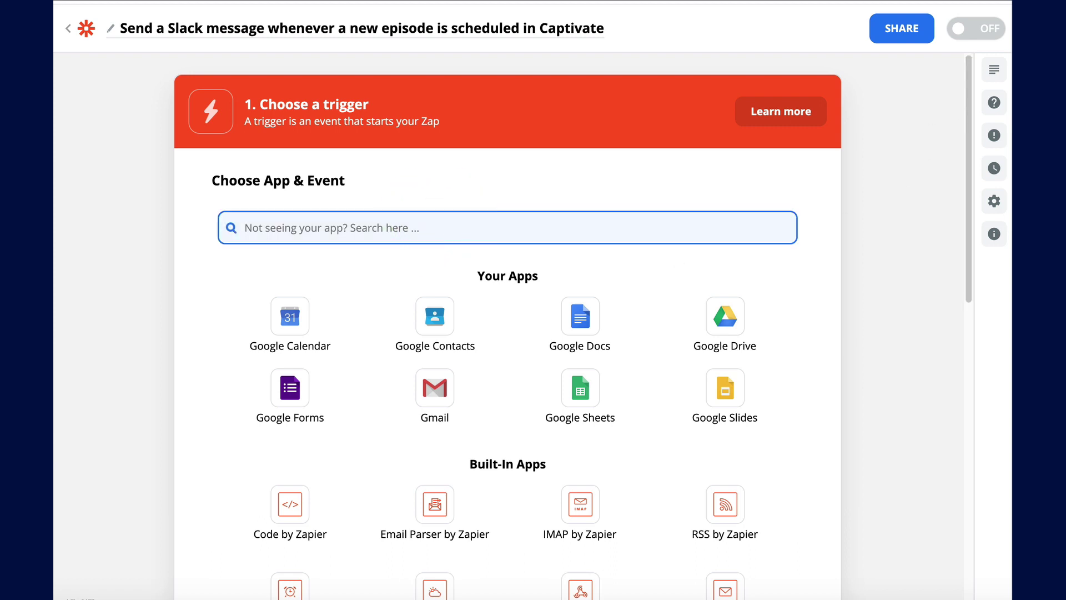
text(Captivate)
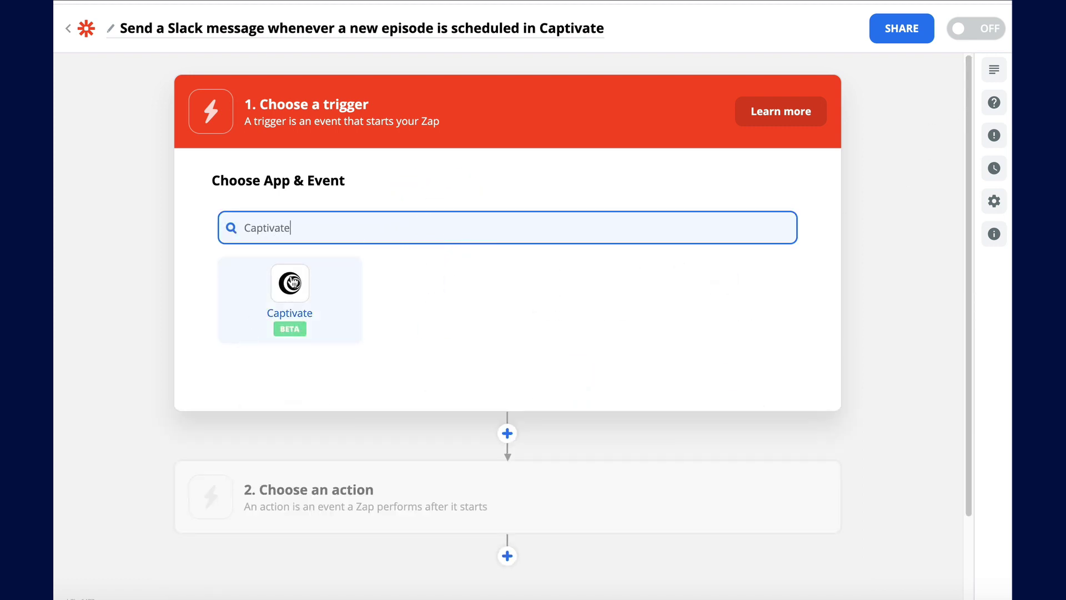
click(290, 272)
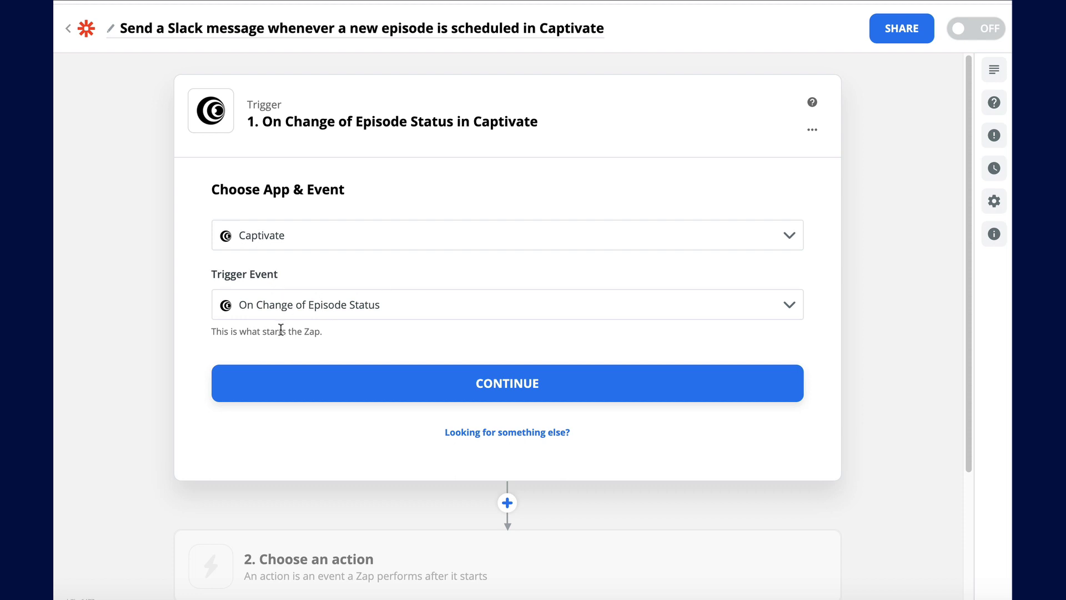
click(413, 306)
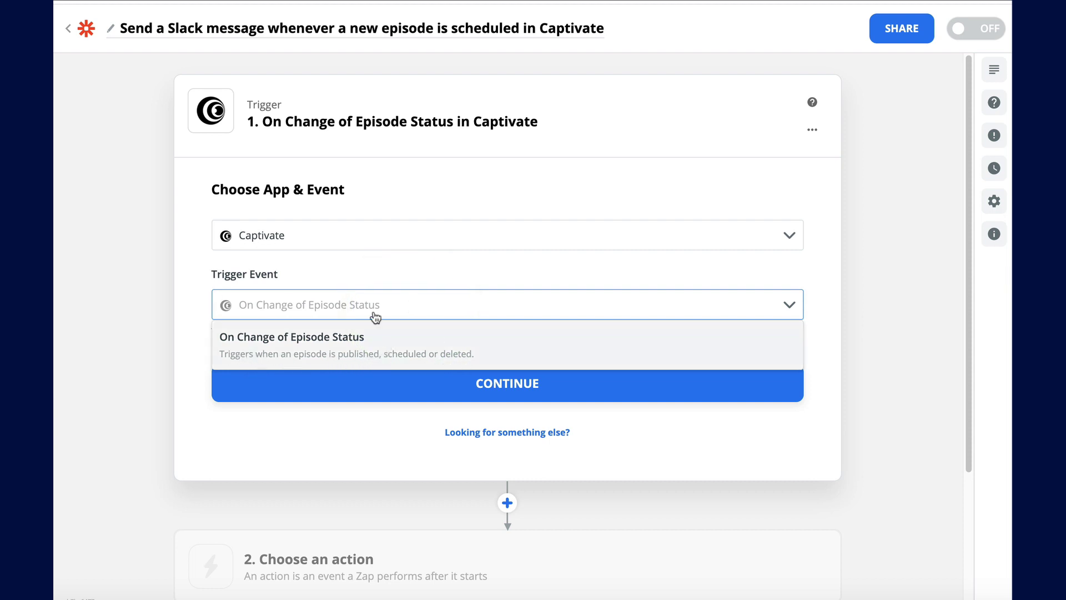
click(178, 309)
click(297, 371)
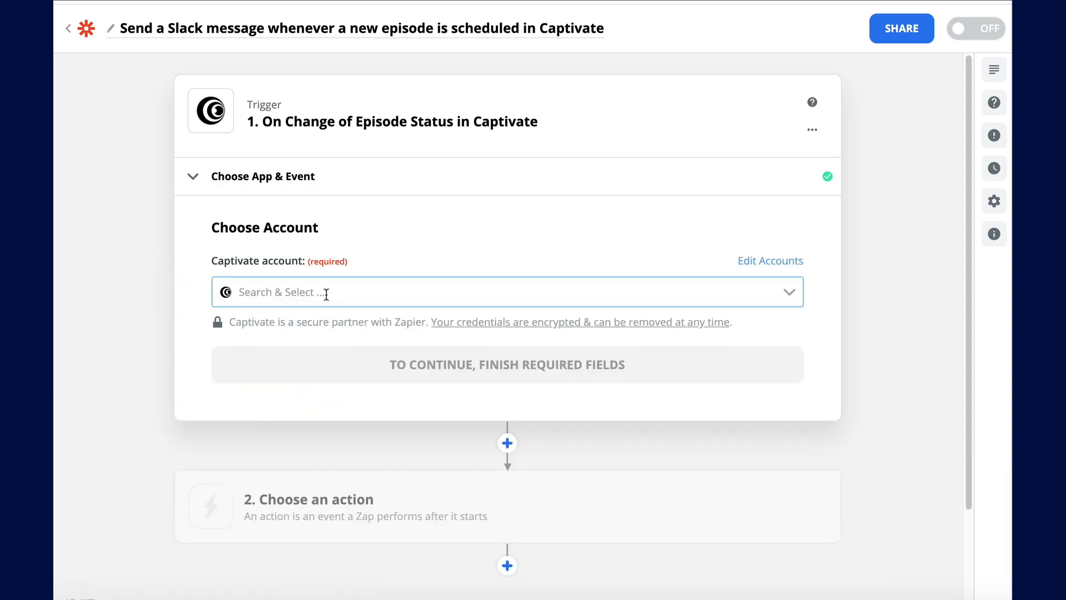
Connect the existing Captivate account to the trigger.
click(327, 287)
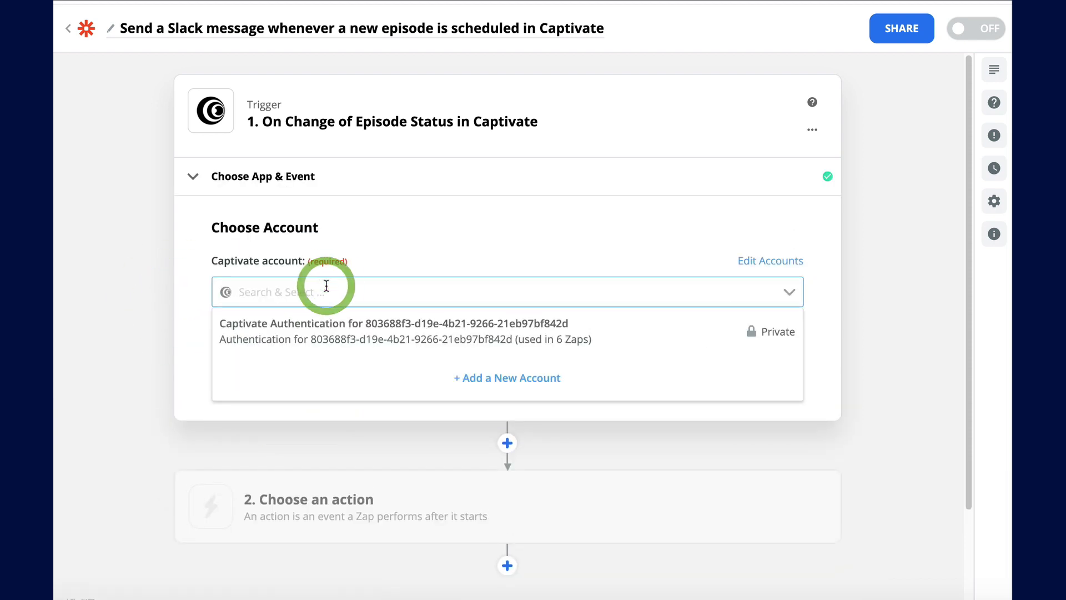
click(336, 334)
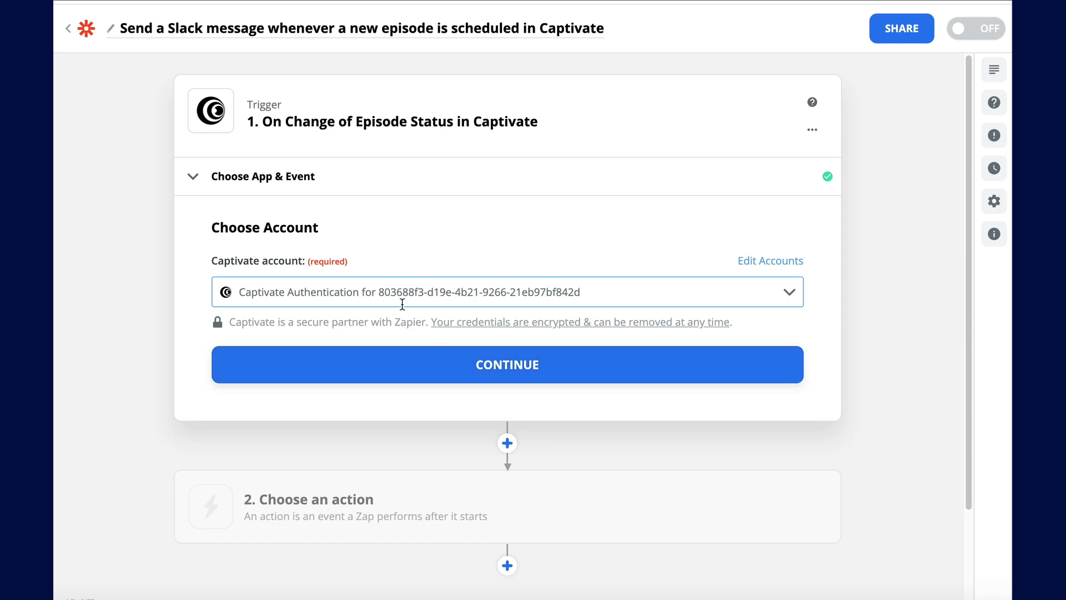
click(507, 364)
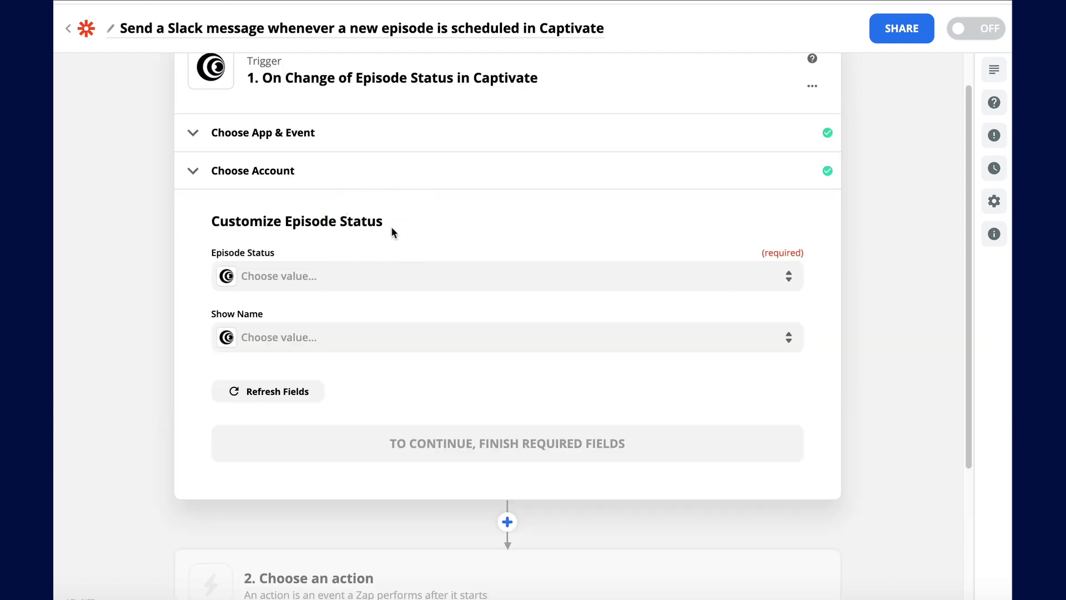
Limit the trigger to Scheduled episodes of The Podcast Accelerator show.
click(381, 274)
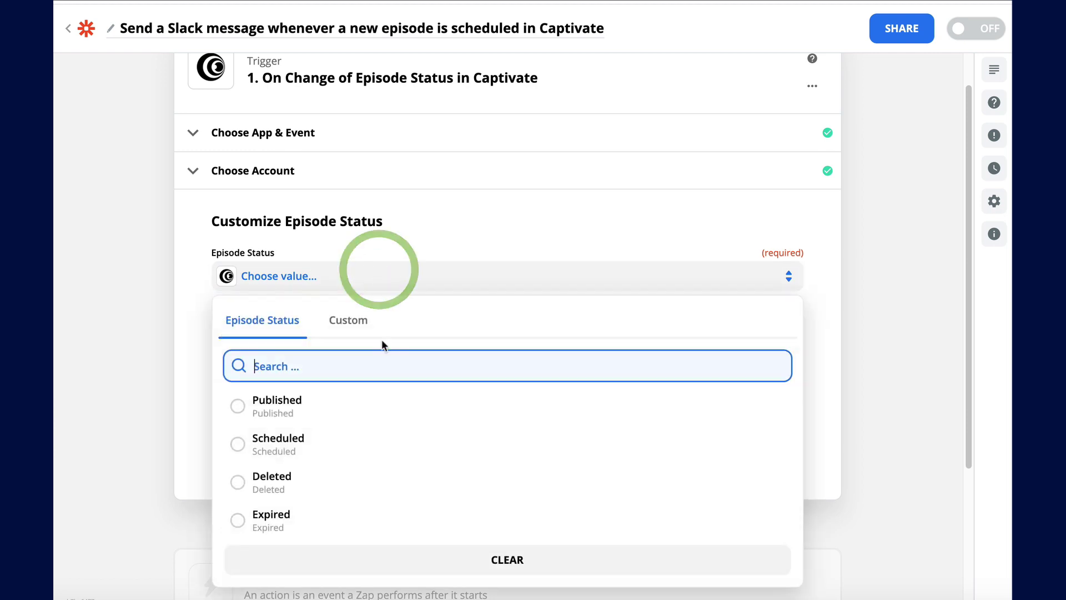
click(366, 434)
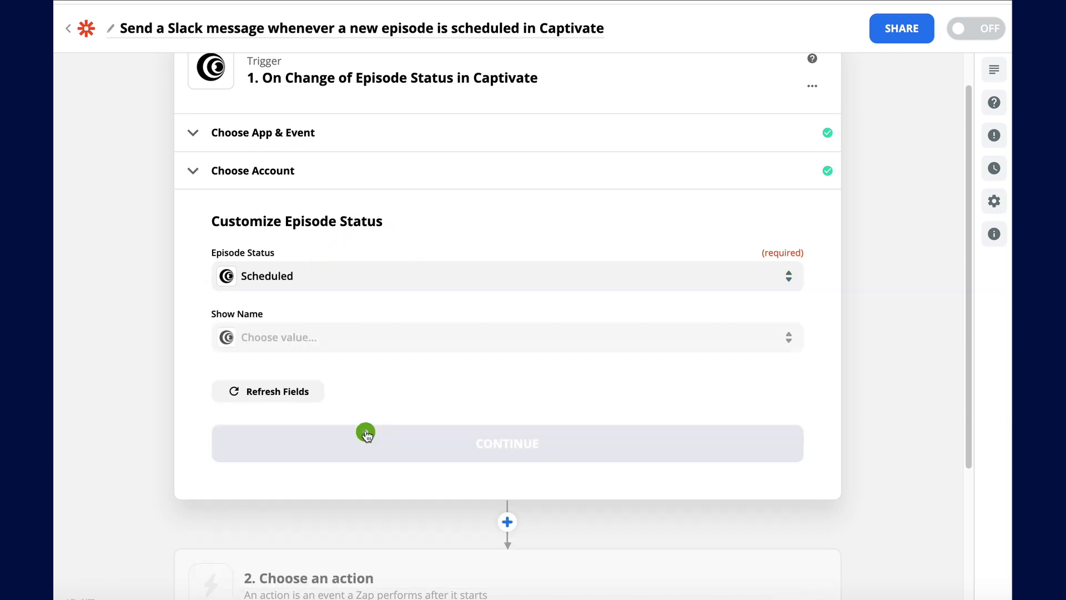
click(359, 333)
click(379, 507)
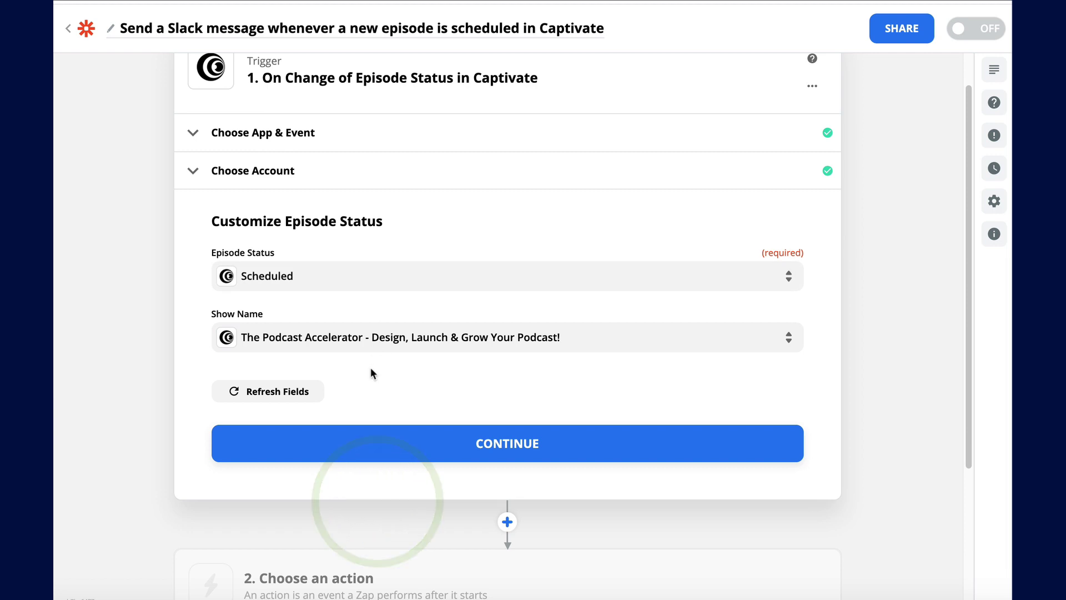
click(450, 382)
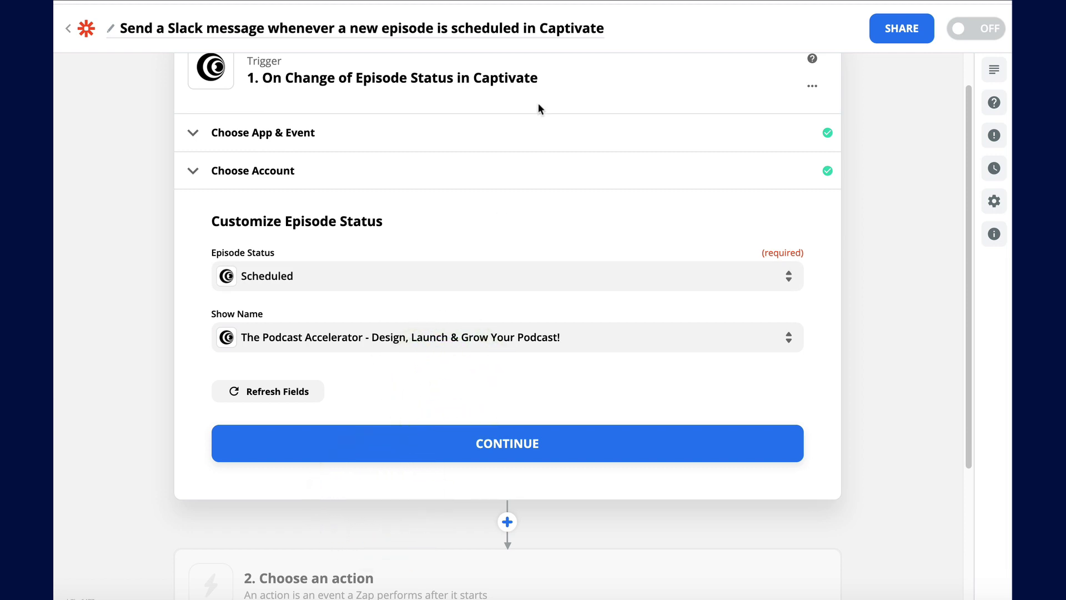
Save the trigger options and test them, pulling in a sample scheduled Captivate episode.
click(504, 463)
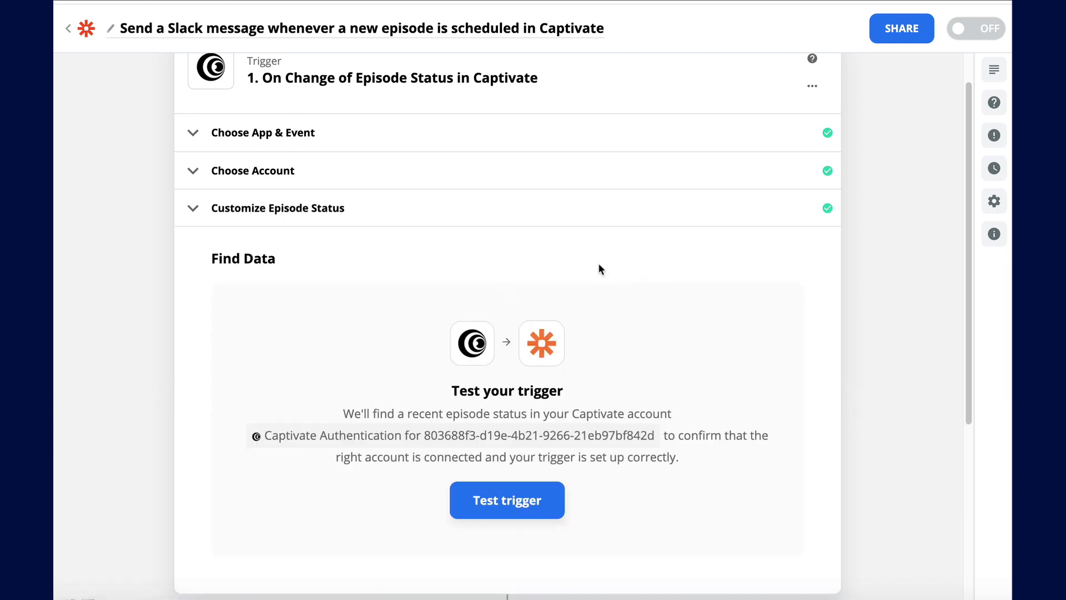
scroll(827, 301, down, 1)
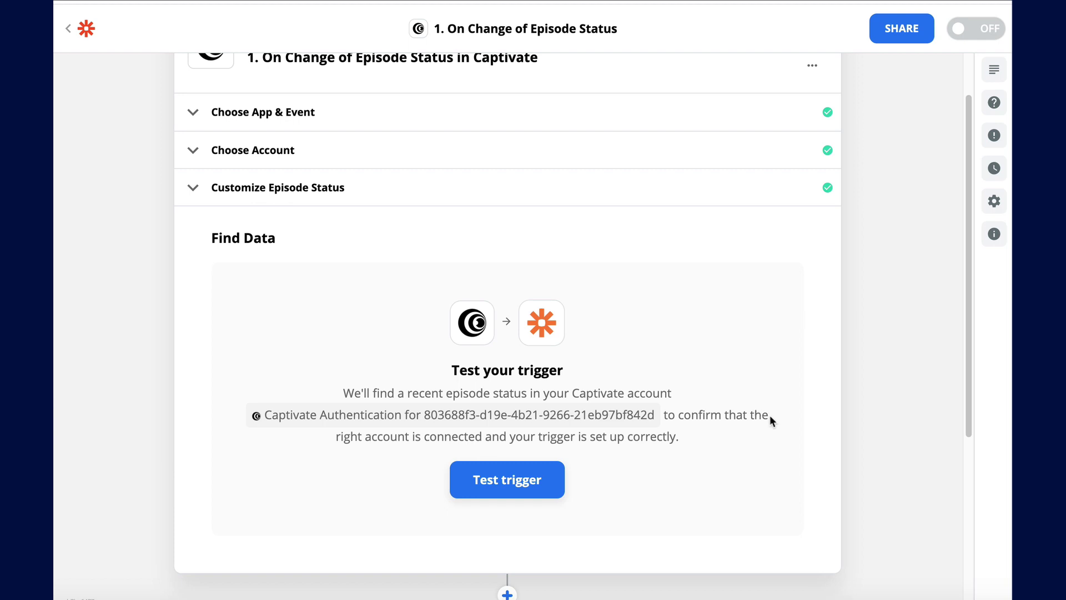
click(549, 491)
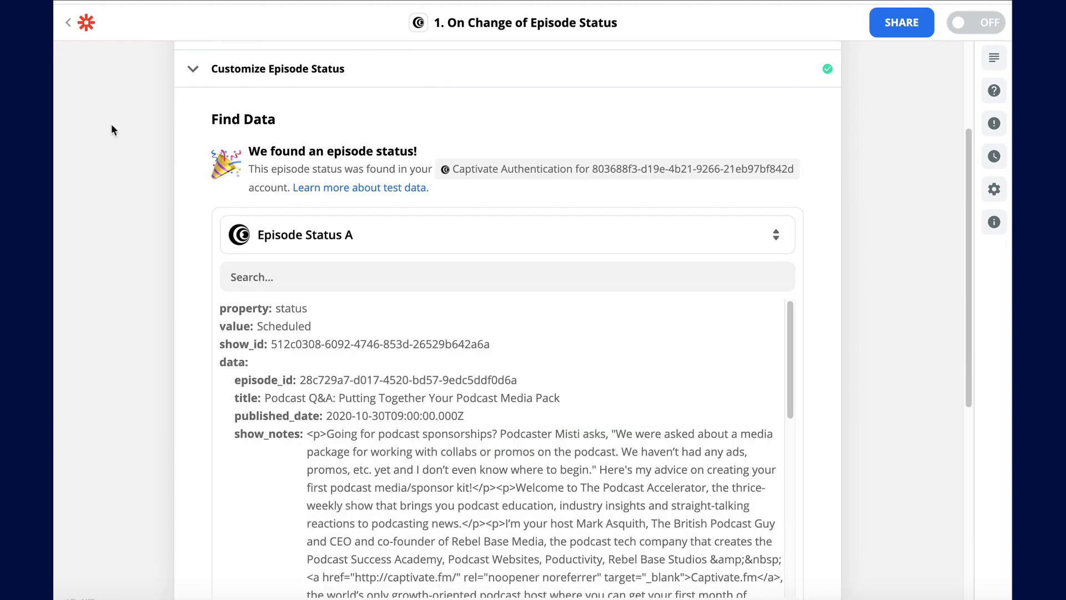
scroll(419, 358, down, 10)
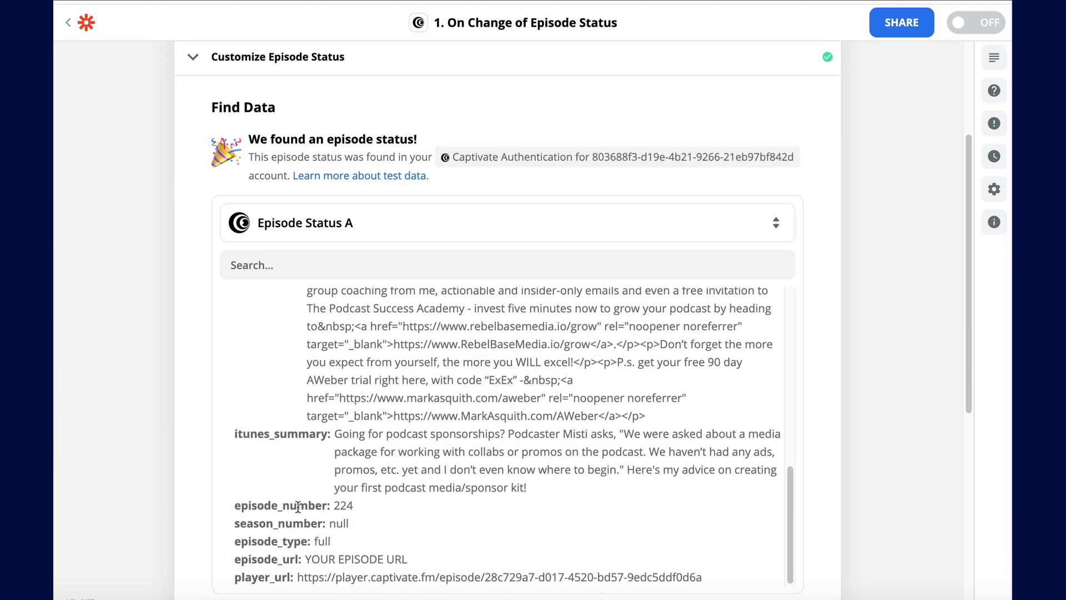
scroll(297, 506, down, 3)
click(388, 503)
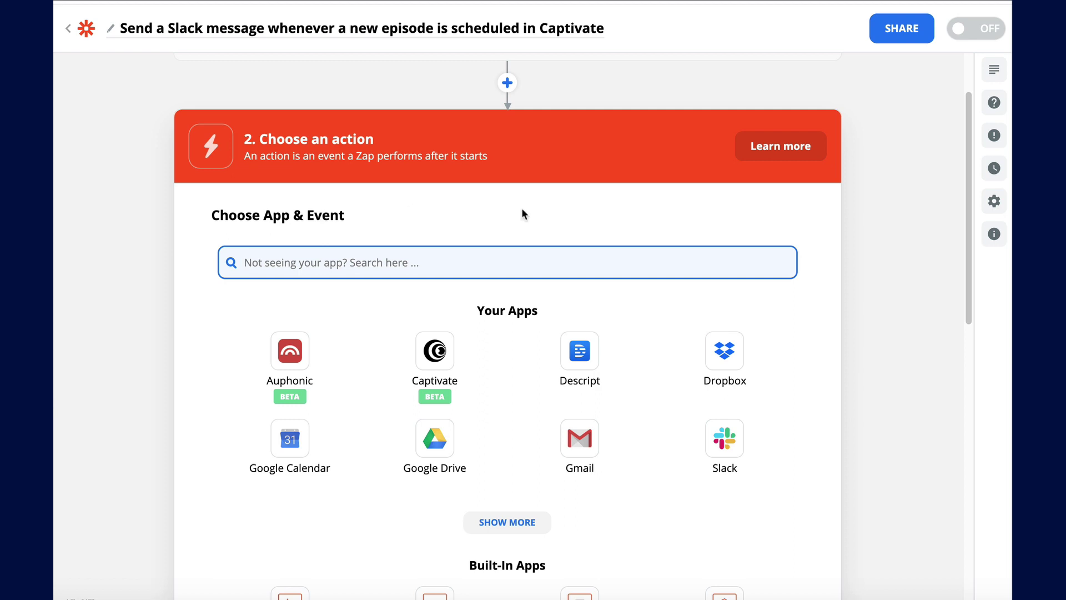
Set the action to Slack's Send Direct Message event using the connected Slack account.
click(724, 439)
click(426, 348)
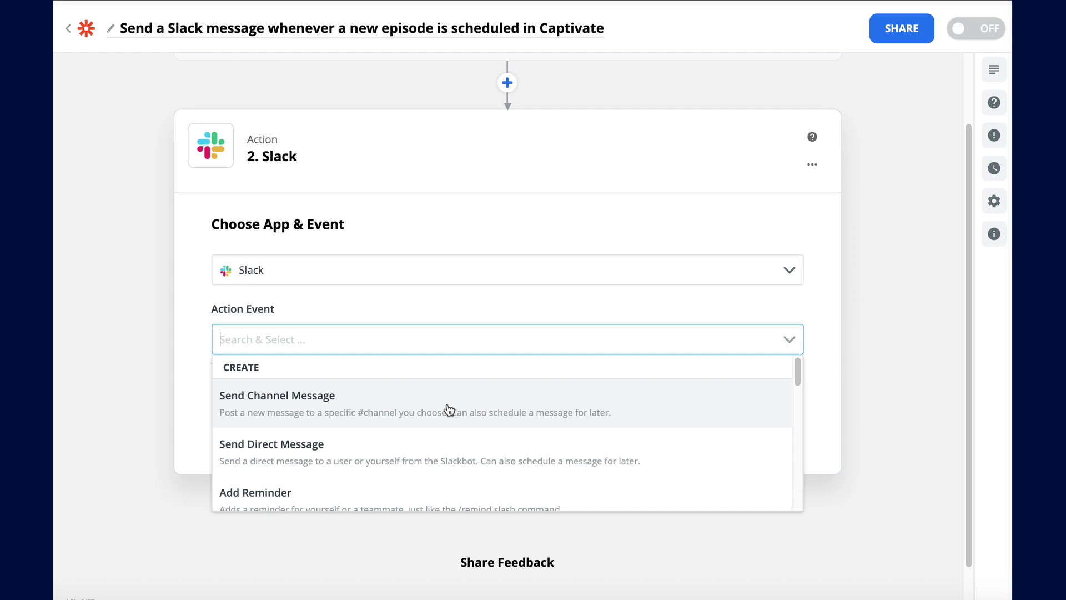
scroll(450, 410, down, 2)
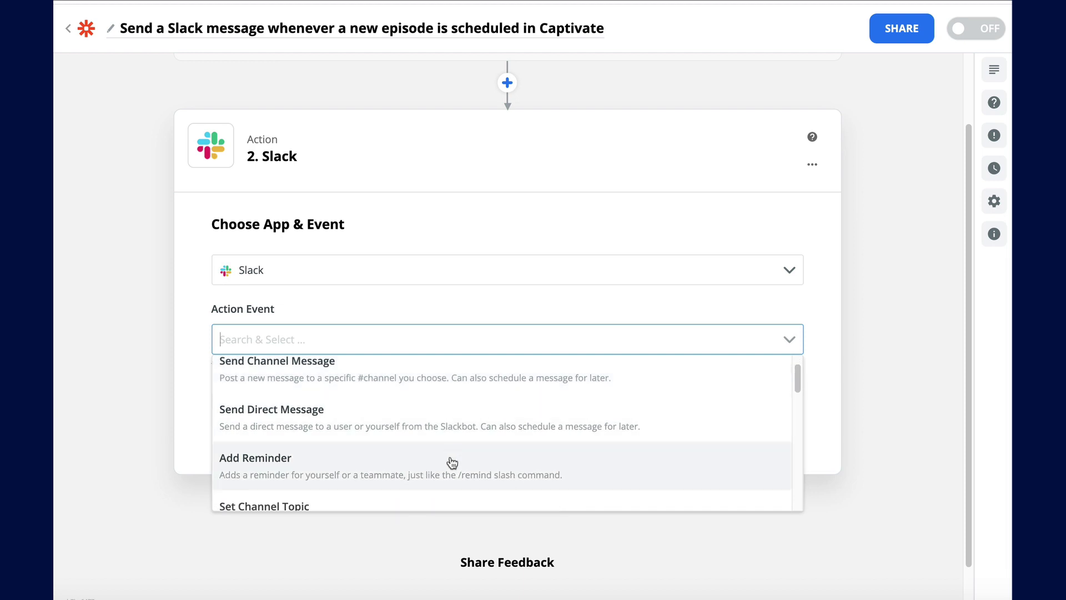
scroll(452, 463, down, 4)
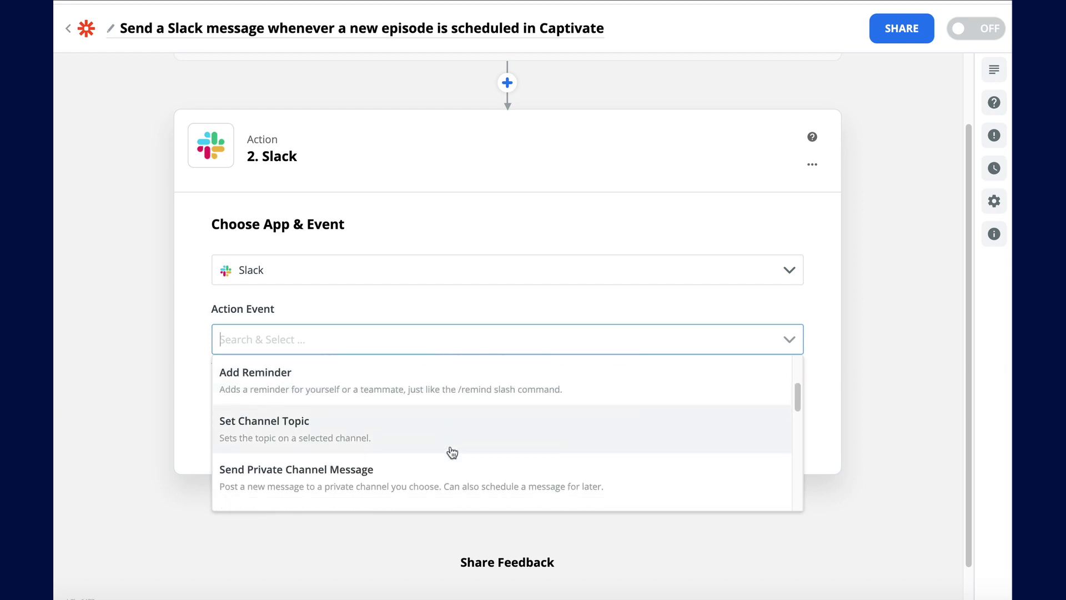
scroll(444, 478, down, 6)
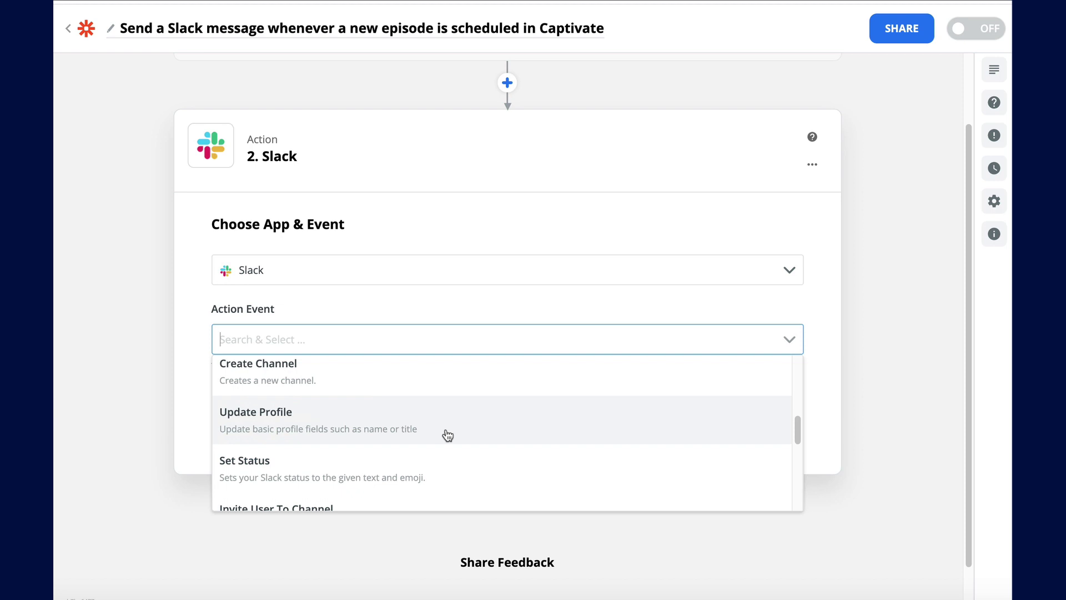
scroll(435, 483, up, 12)
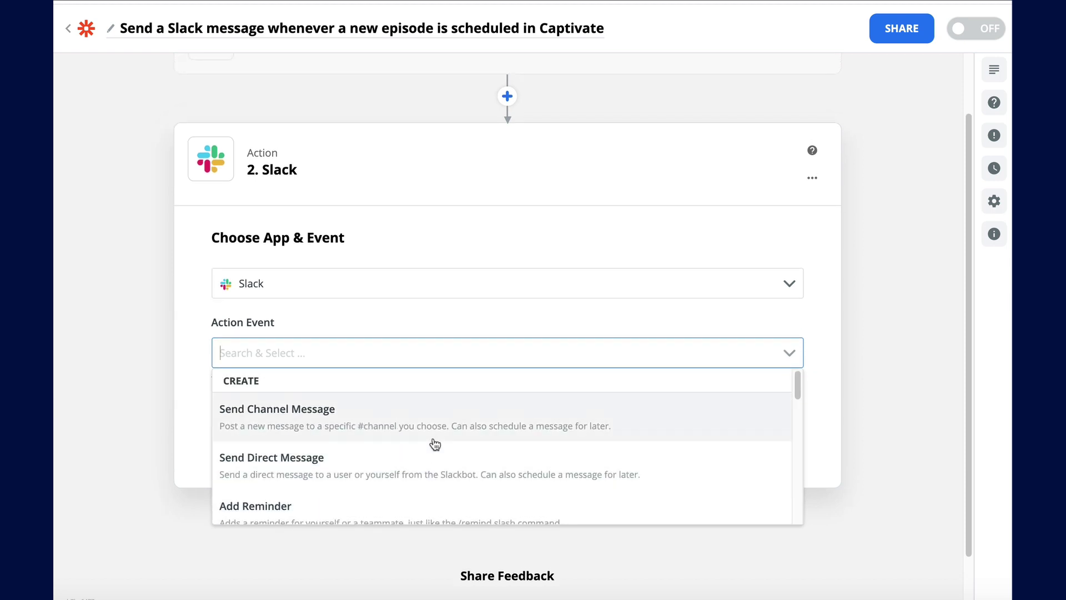
click(436, 451)
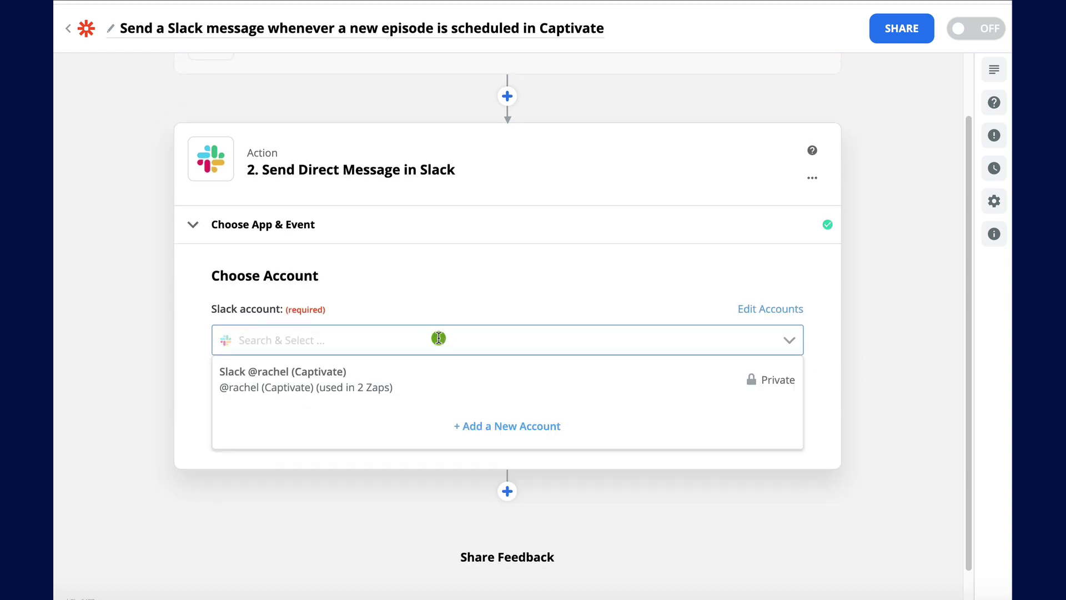
click(457, 383)
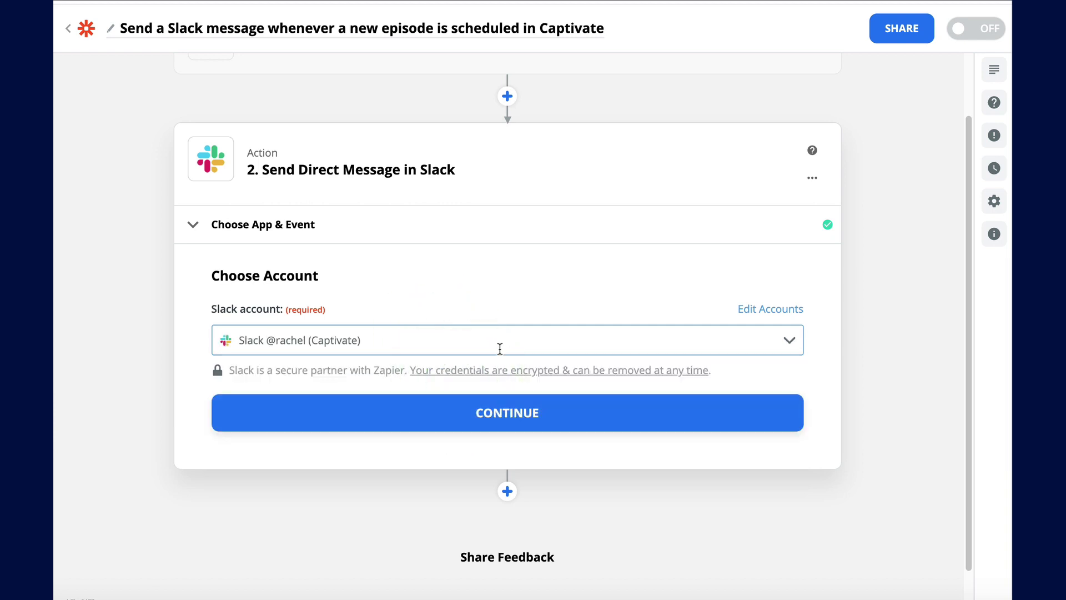
Confirm the Slack account and address the direct message to the teammate.
click(510, 412)
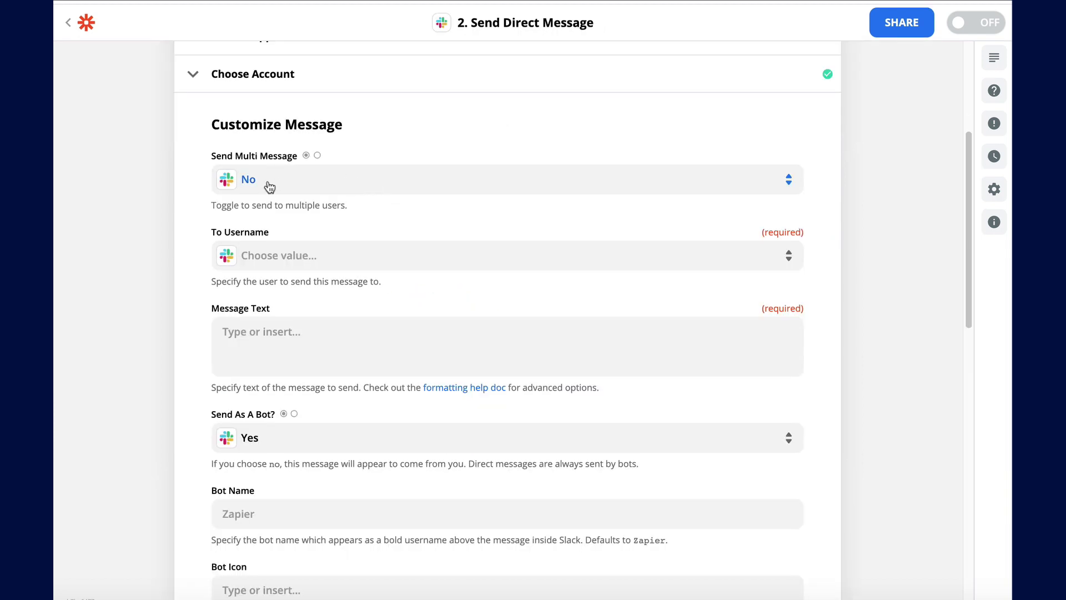
click(270, 260)
click(389, 381)
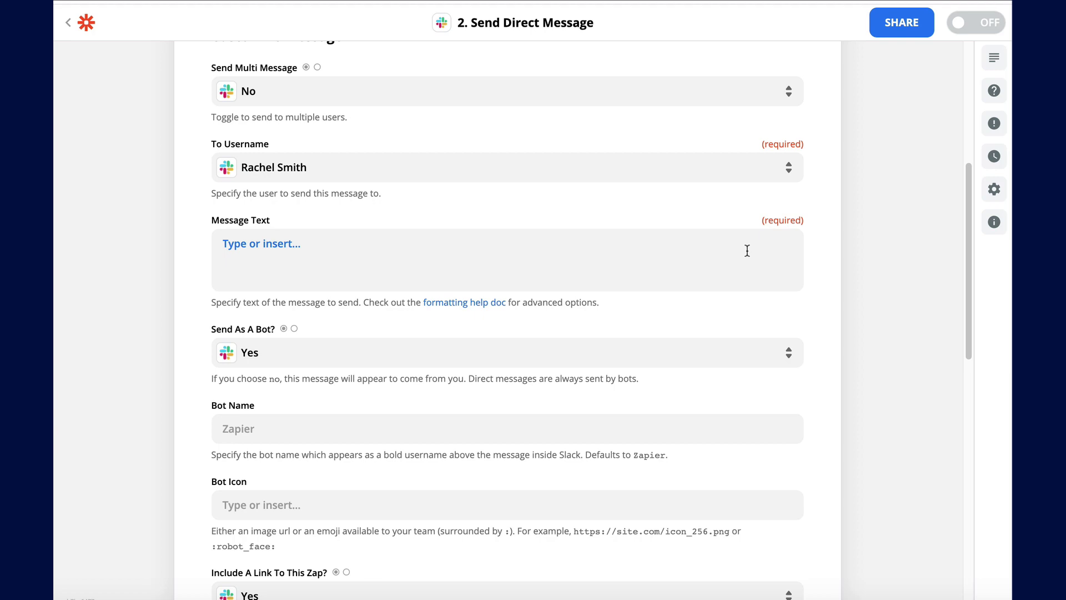
Compose a Hello message with the episode title, status and publish date, with no link.
click(745, 252)
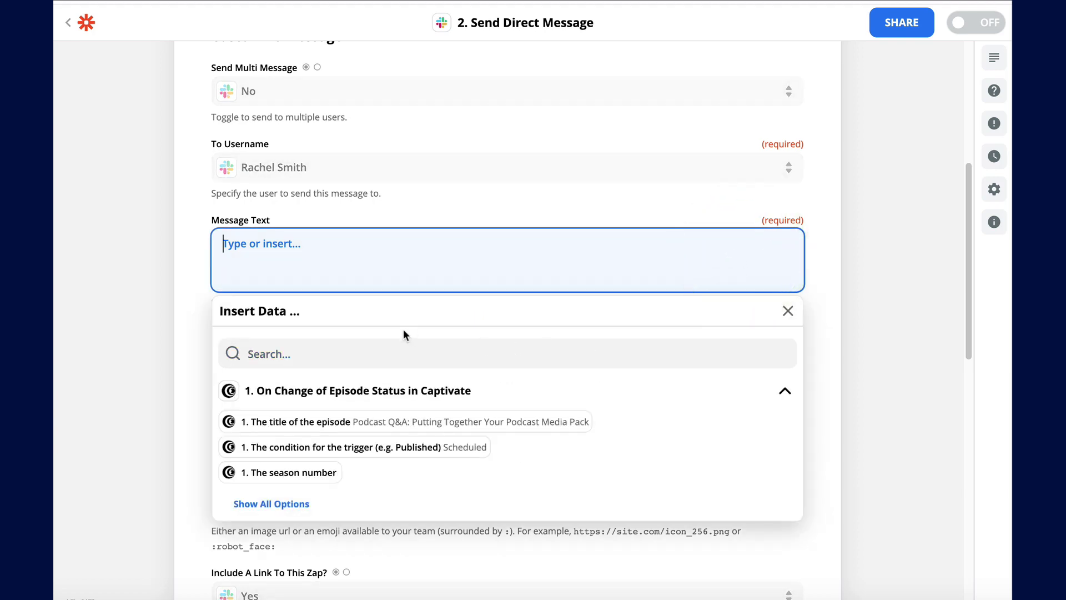
click(272, 505)
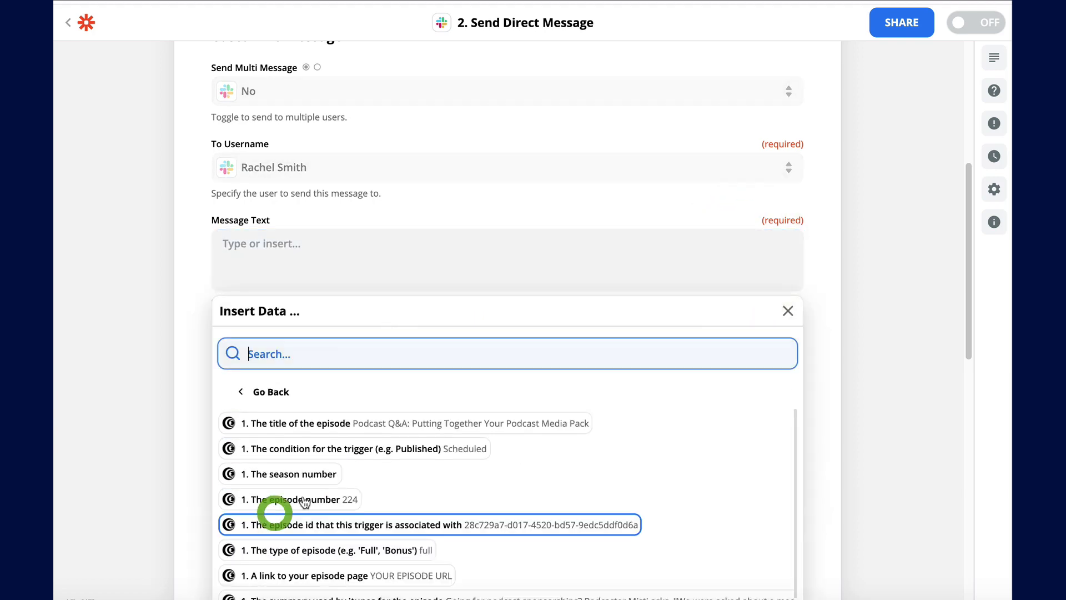
scroll(443, 469, down, 2)
scroll(449, 468, up, 4)
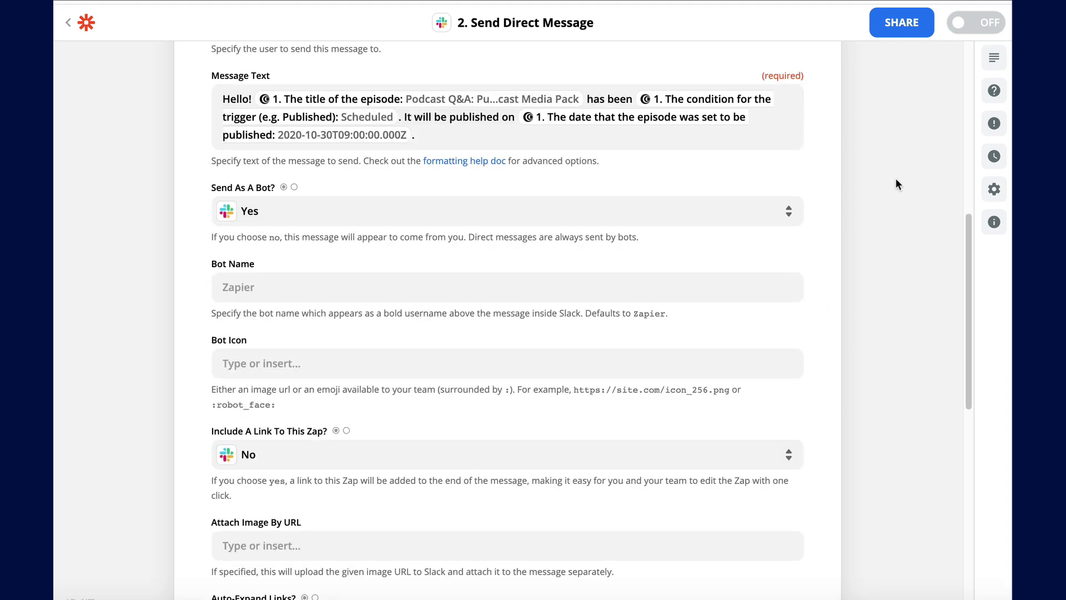
scroll(222, 412, down, 6)
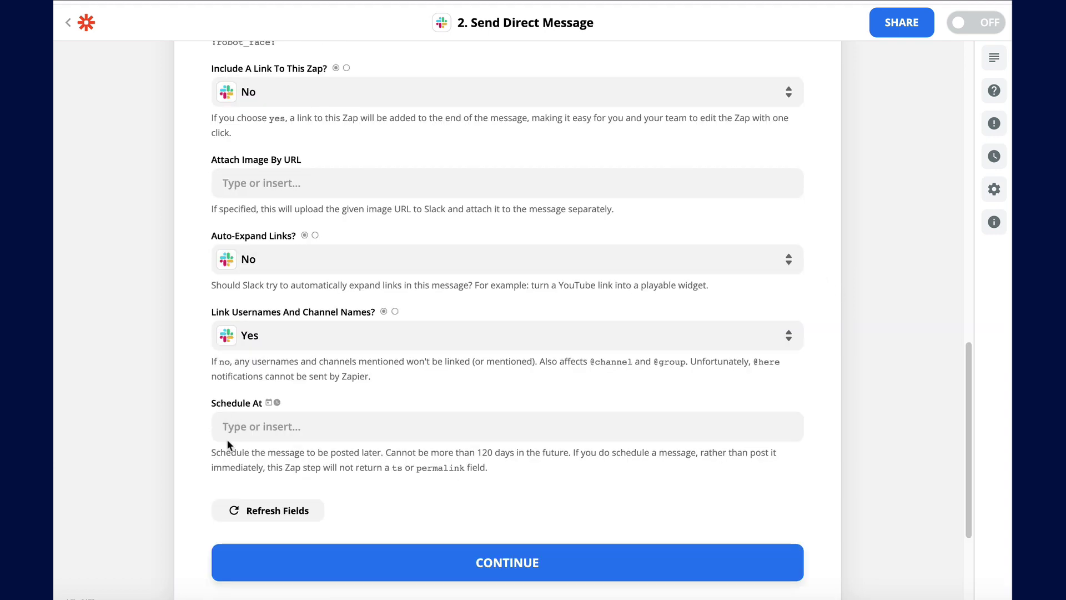
click(418, 560)
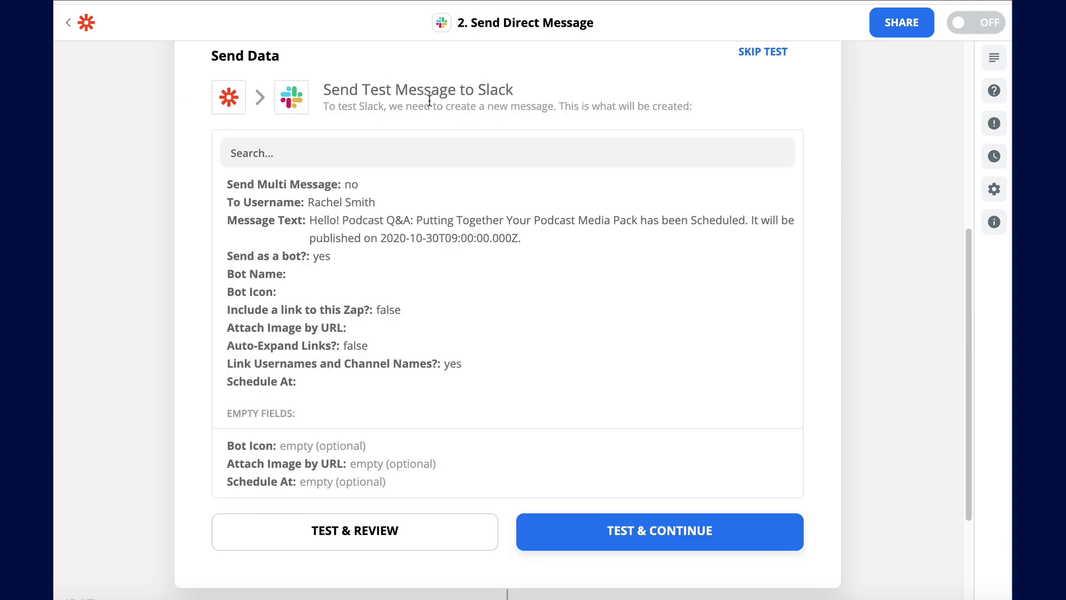
Send a test Slack direct message, check it succeeded, and turn the Zap on.
click(687, 531)
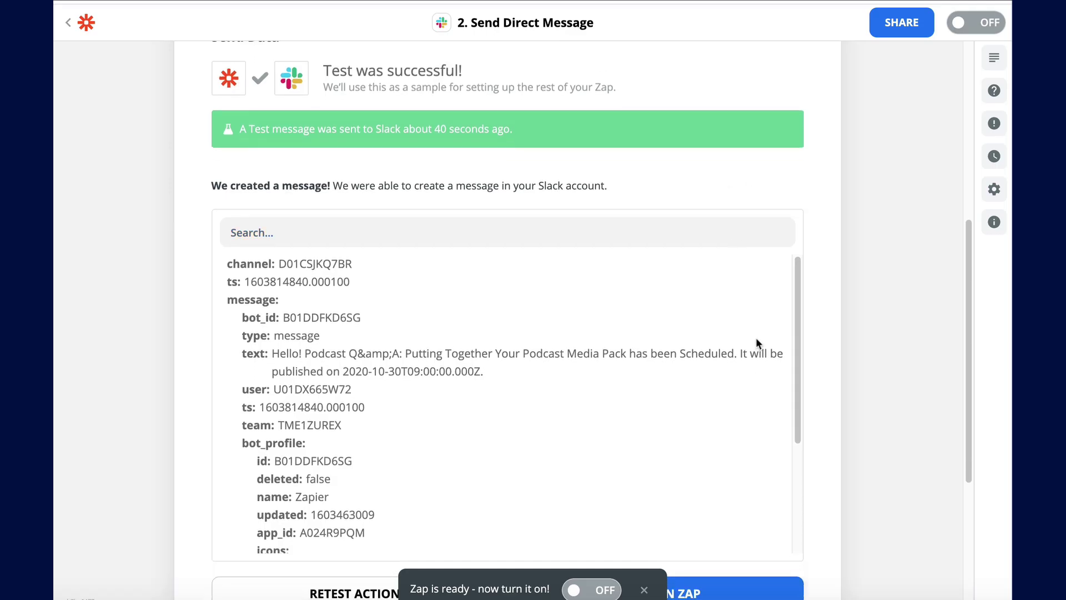
scroll(689, 488, down, 3)
scroll(894, 465, down, 5)
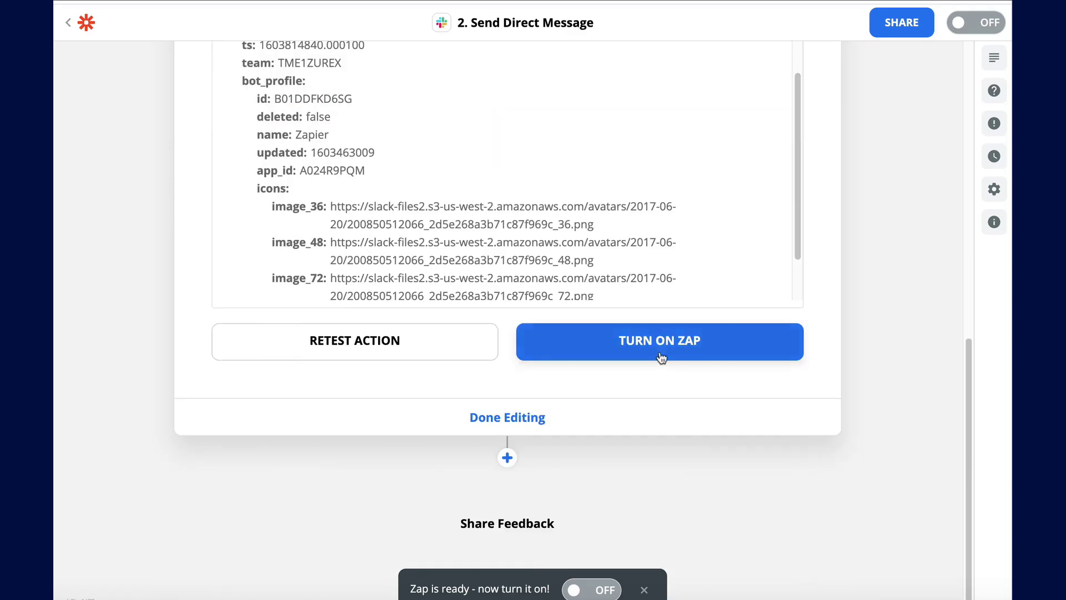
click(662, 357)
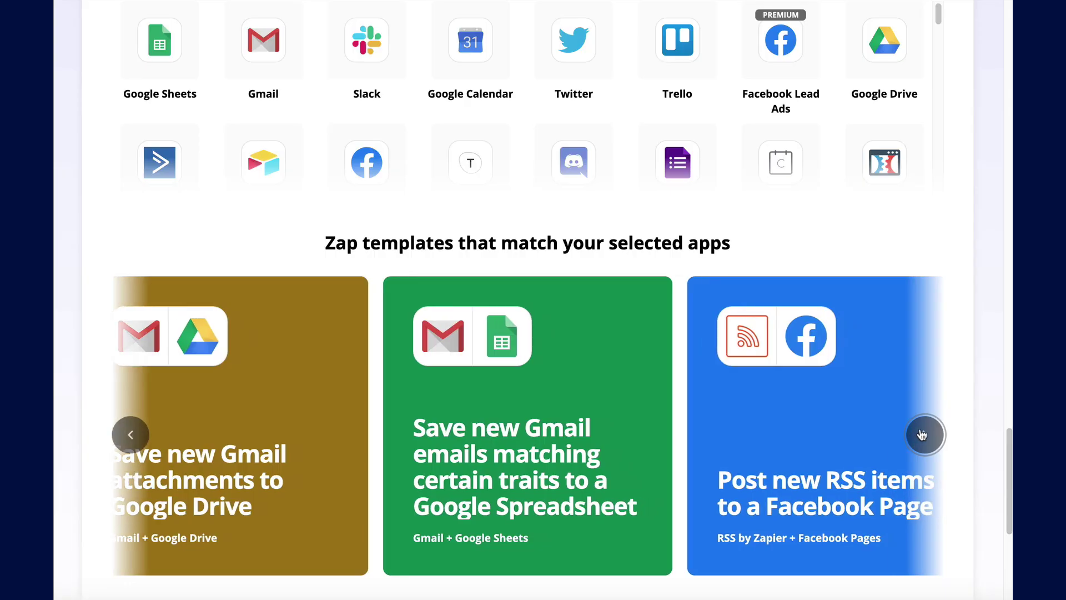
Browse the suggested templates through Typeform-to-Google Sheets and Unbounce-to-Google Sheets ideas.
click(922, 435)
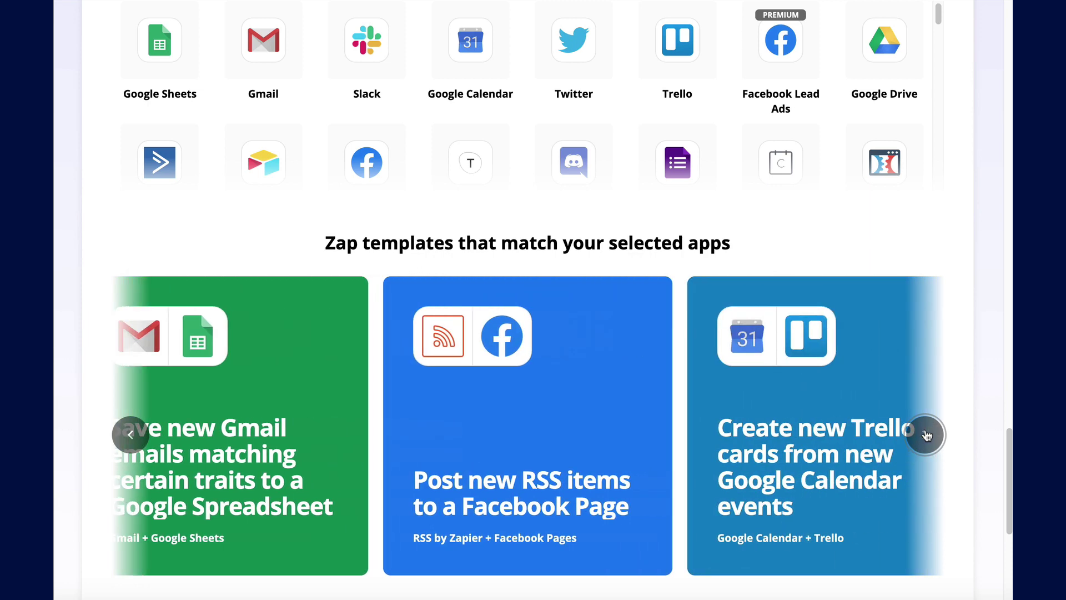
click(929, 435)
click(927, 435)
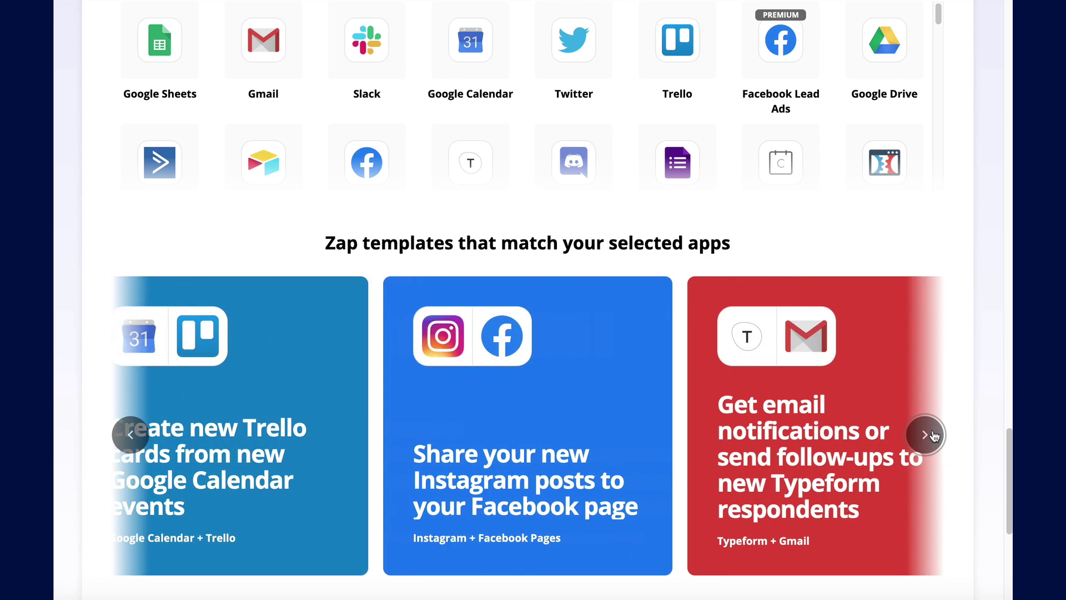
click(932, 434)
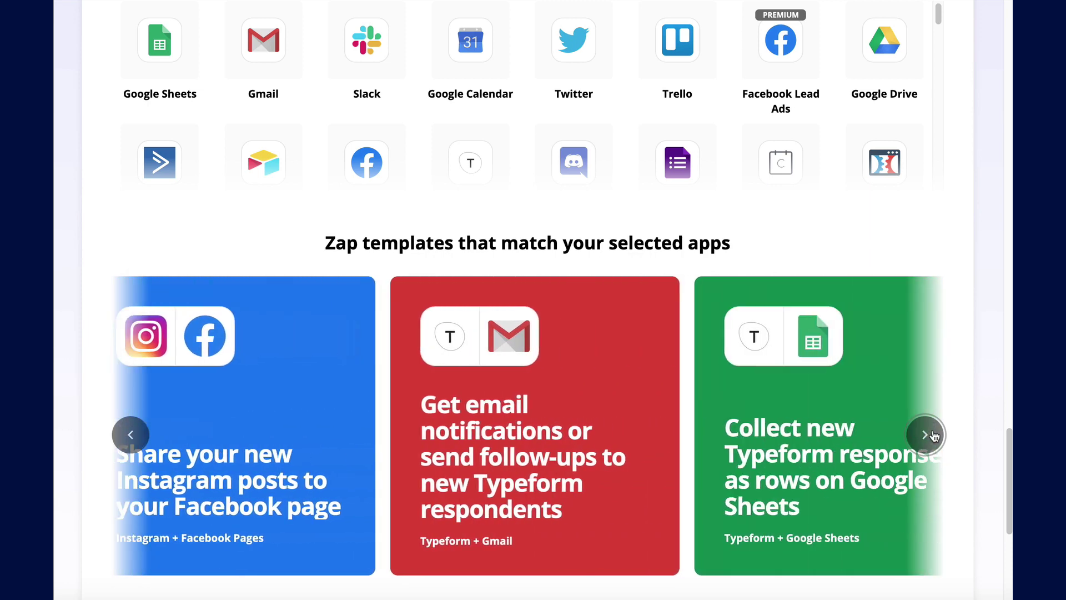
click(932, 434)
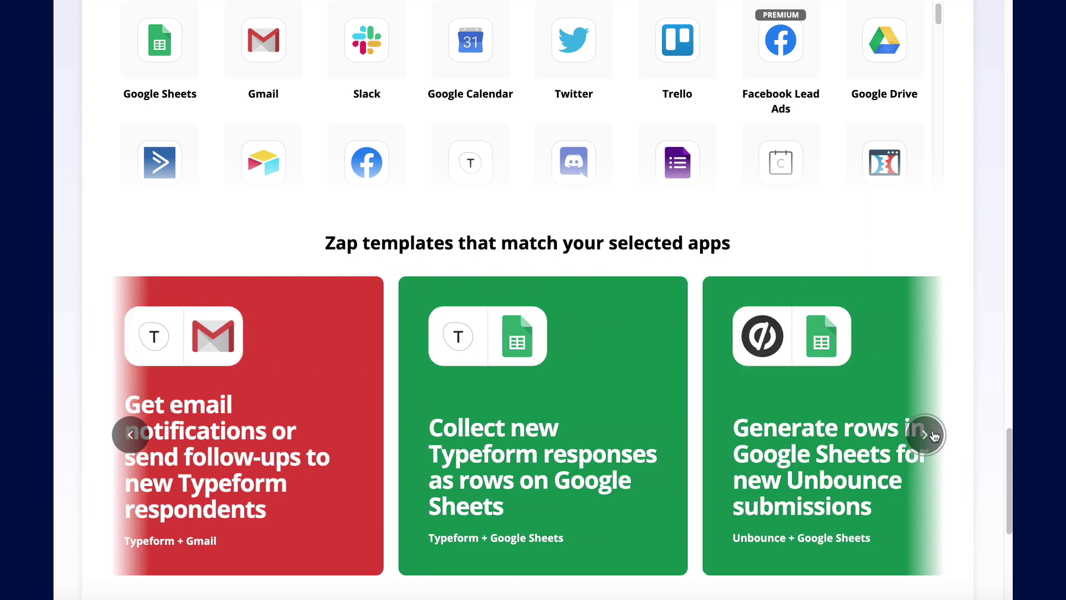